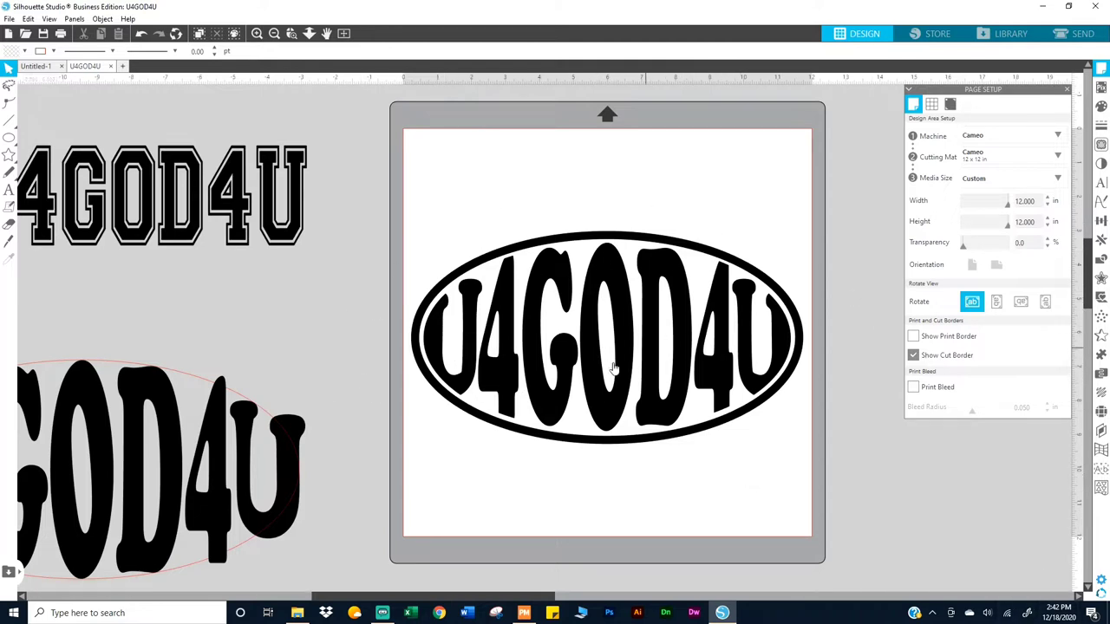
# - Undo the recent resizing and repositioning of the oval U4GOD4U logo on the mat
pyautogui.hotkey('ctrl', 'z')
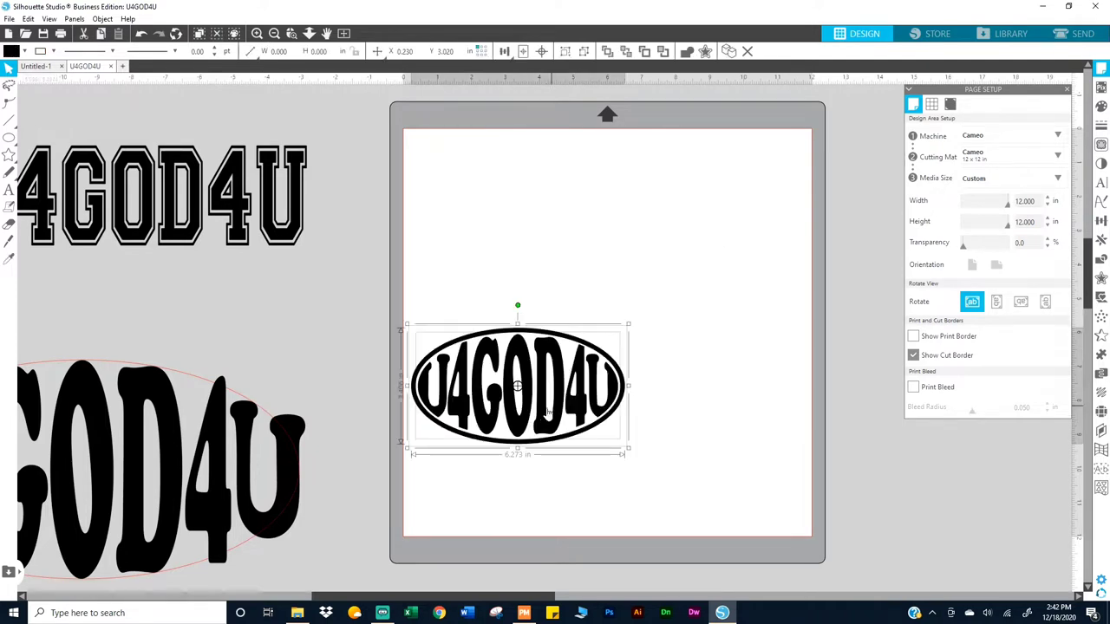
pyautogui.hotkey('ctrl', 'z')
pyautogui.hotkey('ctrl', 'z')
pyautogui.hotkey('ctrl', 'z')
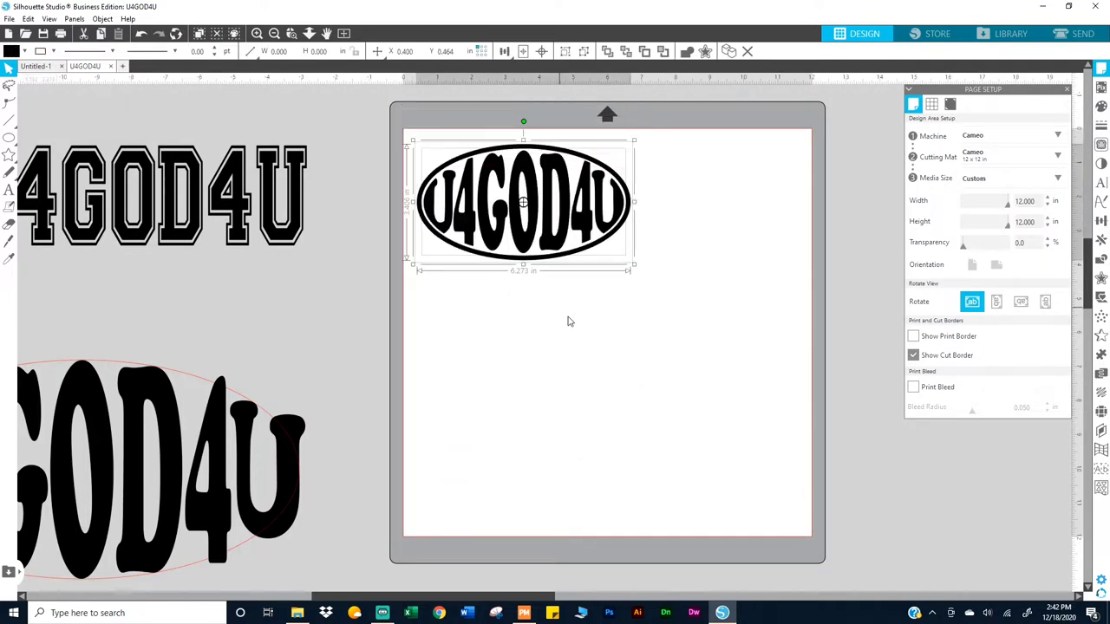
# - Set the page transparency to 100% in the page setup to reveal the cutting mat's grid
pyautogui.click(1102, 72)
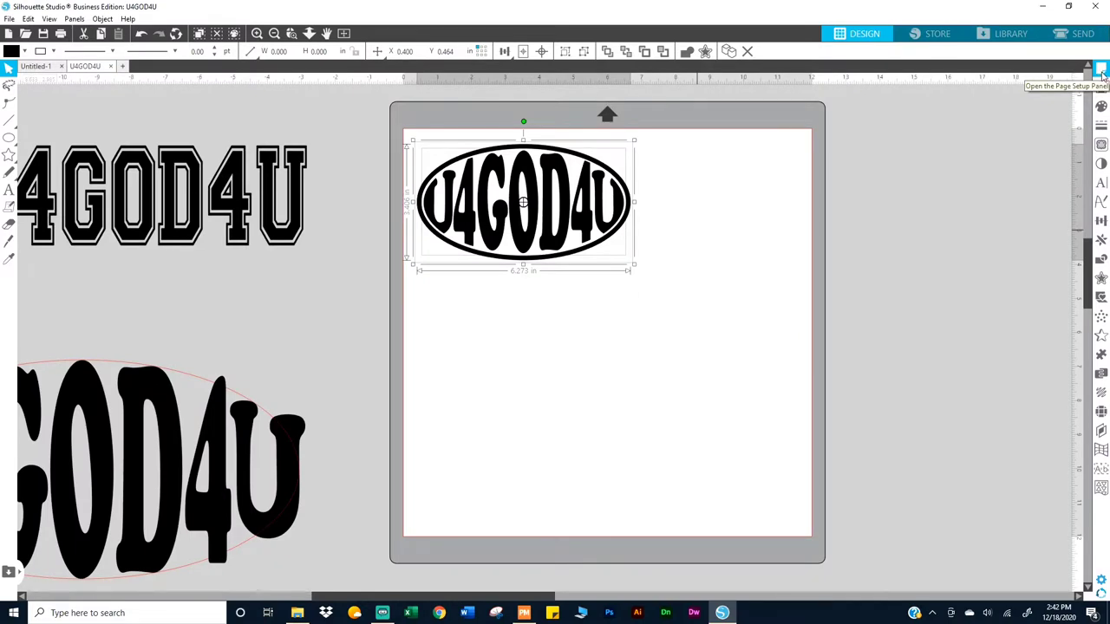
pyautogui.click(1103, 75)
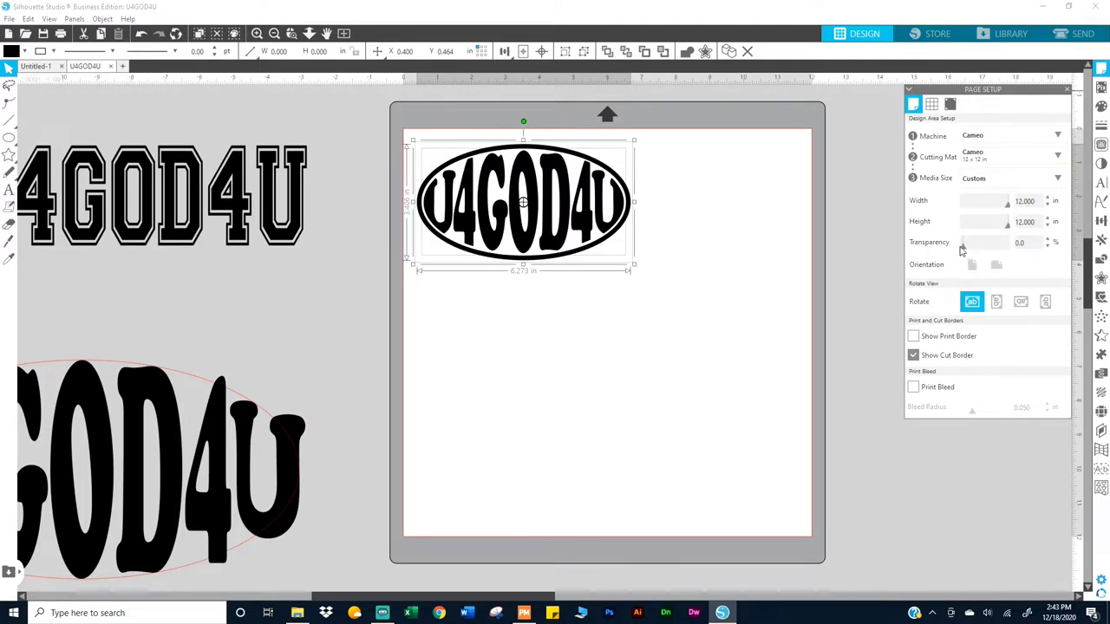
pyautogui.moveTo(964, 250); pyautogui.dragTo(1018, 250)
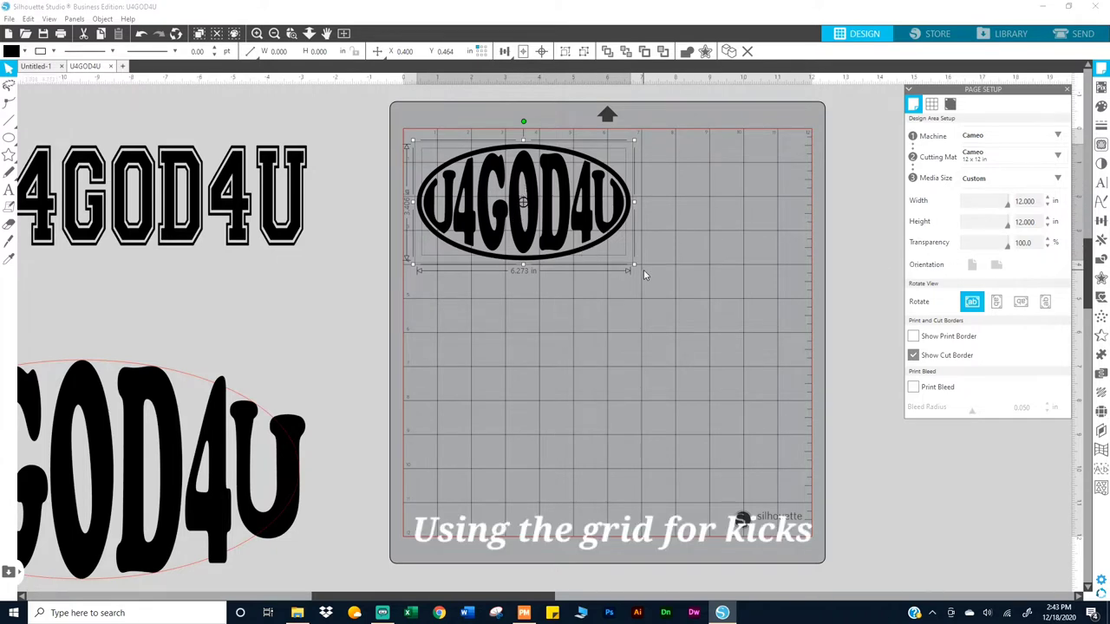
# - Scale the oval U4GOD4U logo down to about 3.6 in wide and place it in the mat's upper-left corner
pyautogui.moveTo(634, 264); pyautogui.dragTo(546, 209)
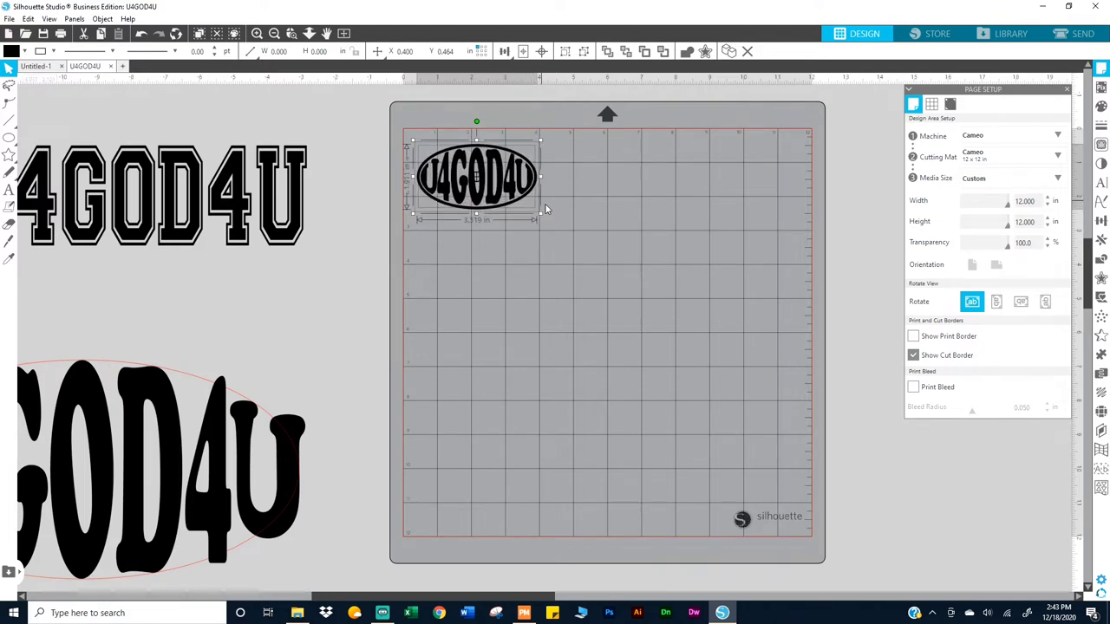
pyautogui.scroll(2, 547, 209)
pyautogui.rightClick(478, 338)
pyautogui.click(508, 191)
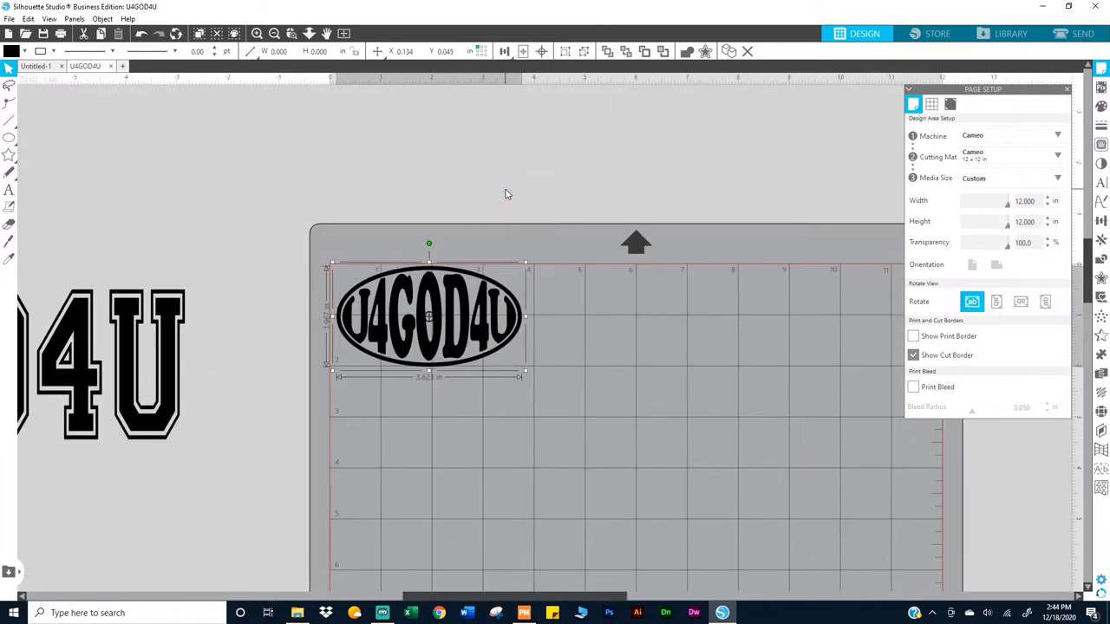
# - Set the oval logo's width to 4.000 in and its height to 2.000 in
pyautogui.click(282, 51)
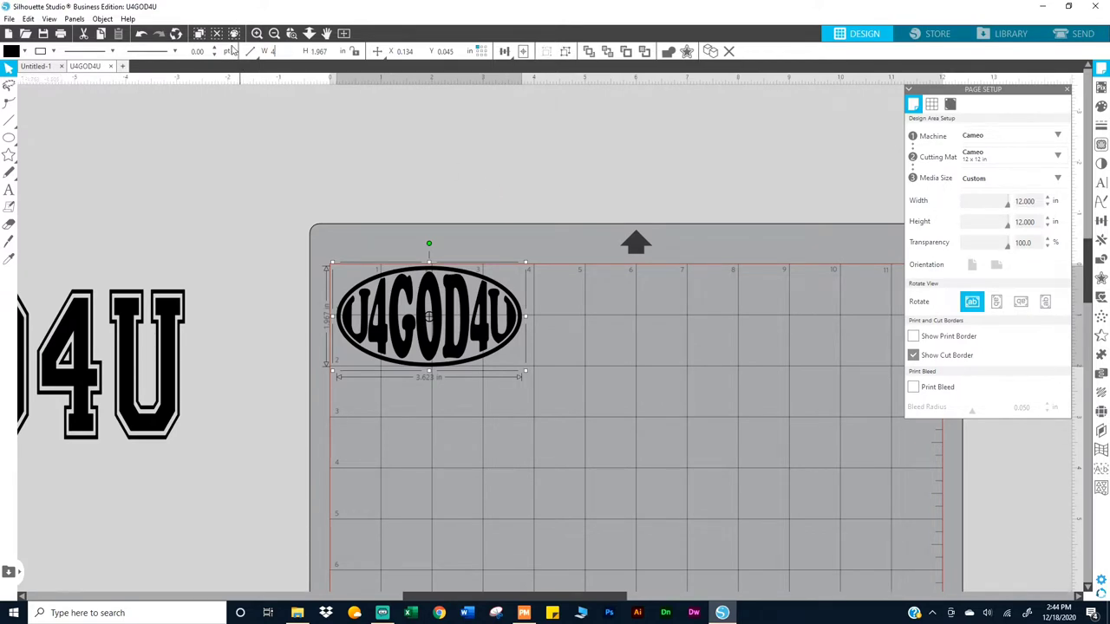
pyautogui.write('4.000')
pyautogui.press('Tab')
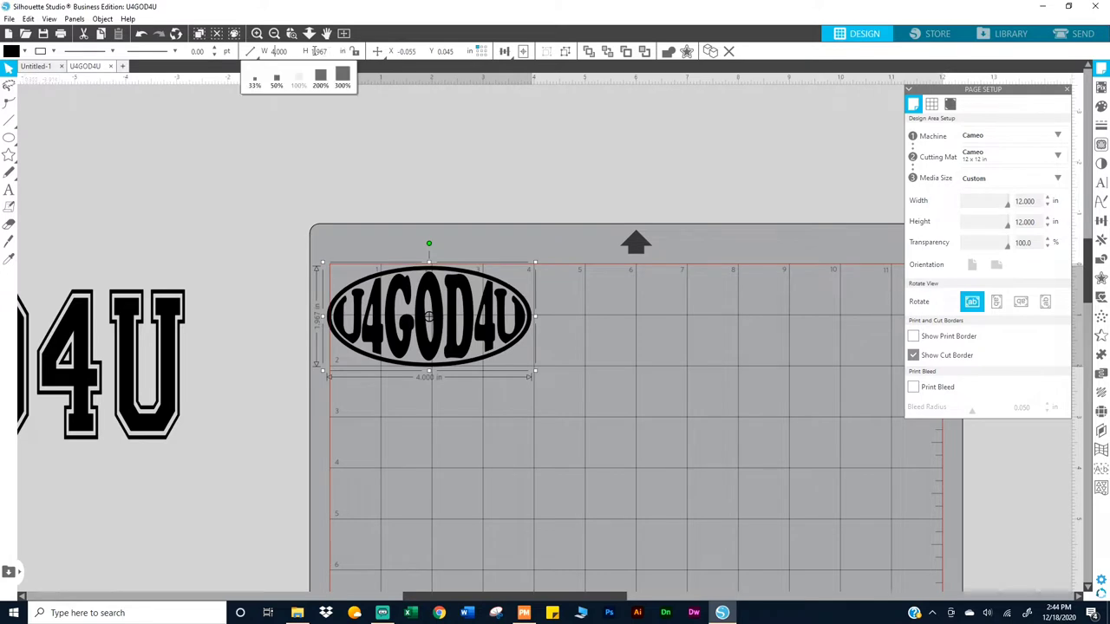
pyautogui.write('2.000')
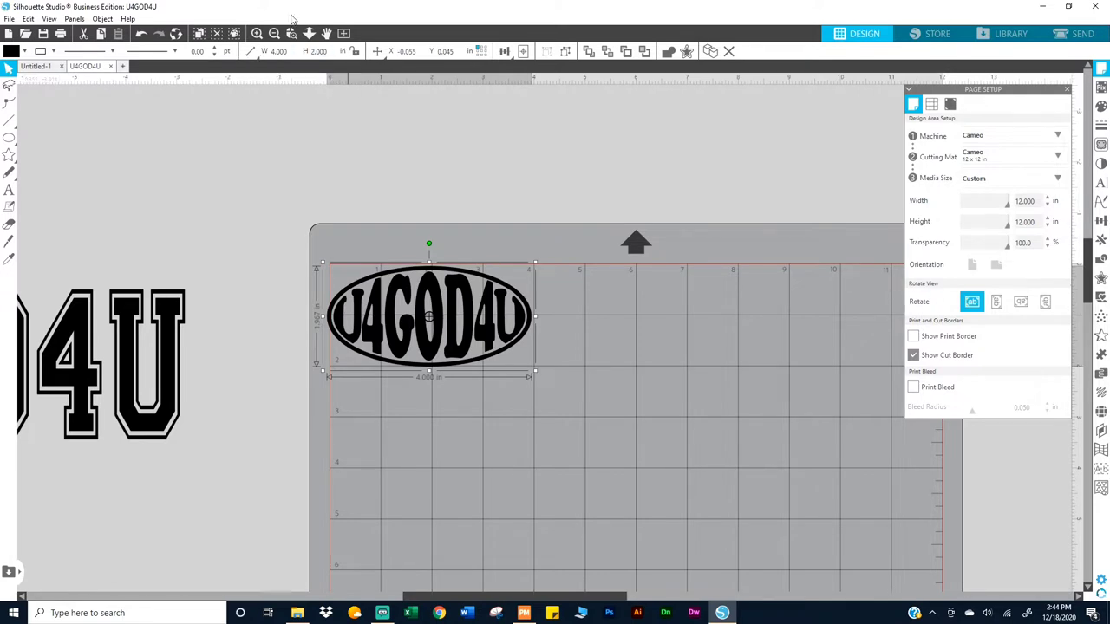
pyautogui.press('Return')
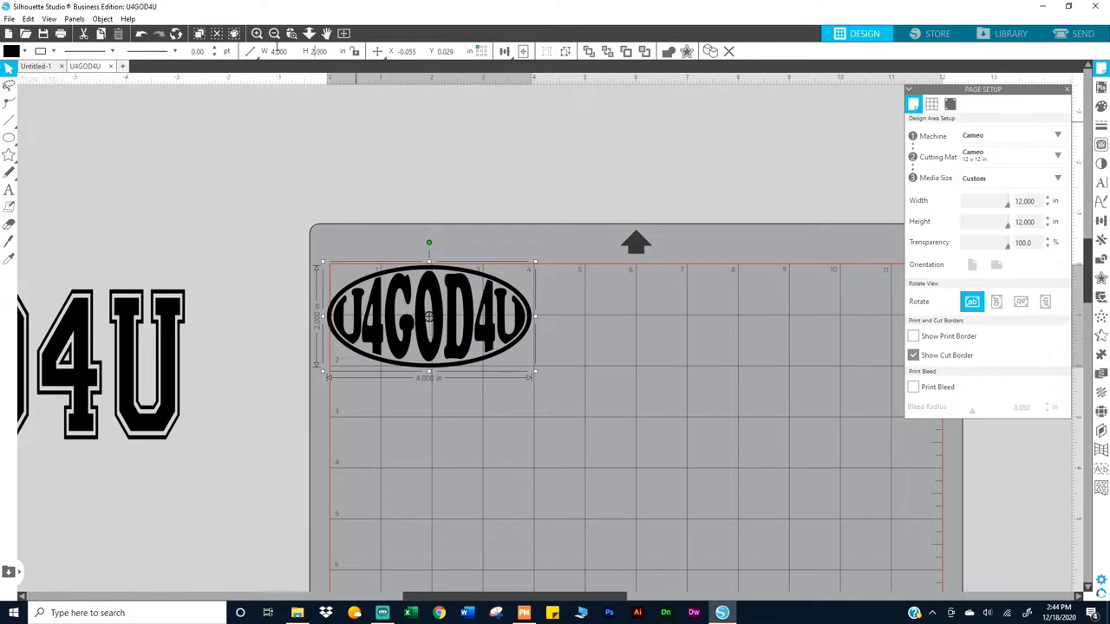
pyautogui.click(274, 35)
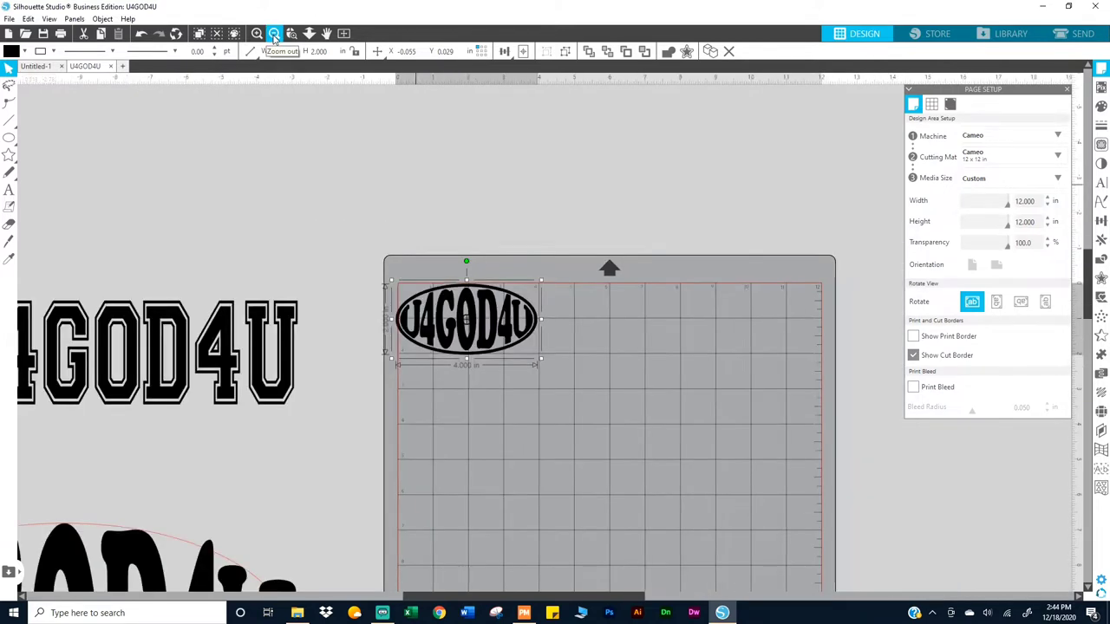
pyautogui.scroll(-3, 351, 481)
pyautogui.scroll(-3, 354, 496)
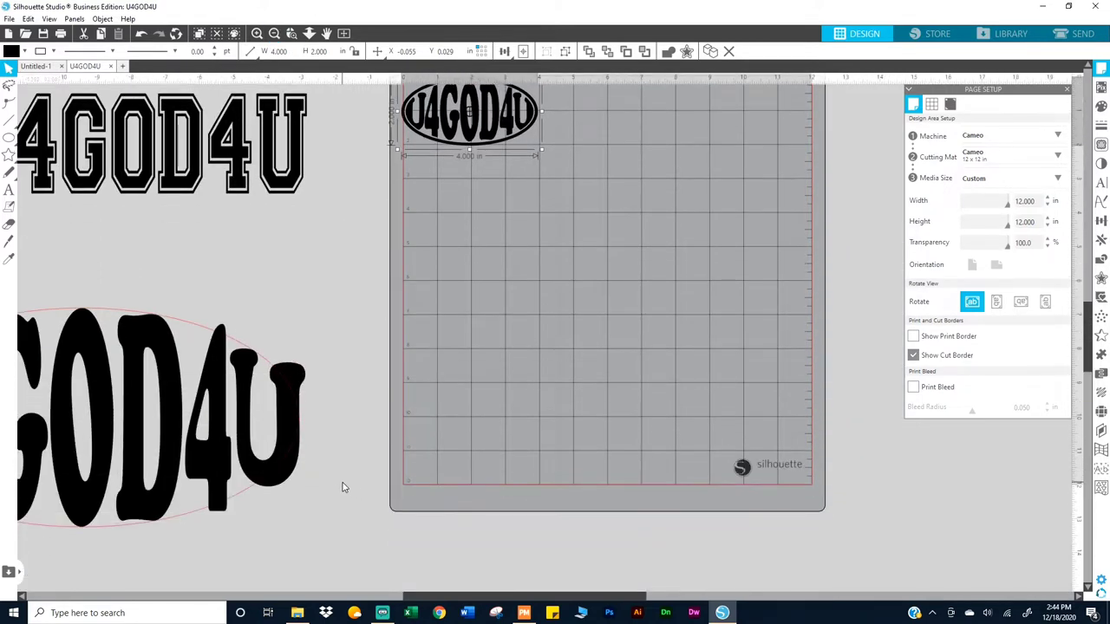
pyautogui.click(96, 425)
pyautogui.moveTo(178, 417); pyautogui.dragTo(644, 405)
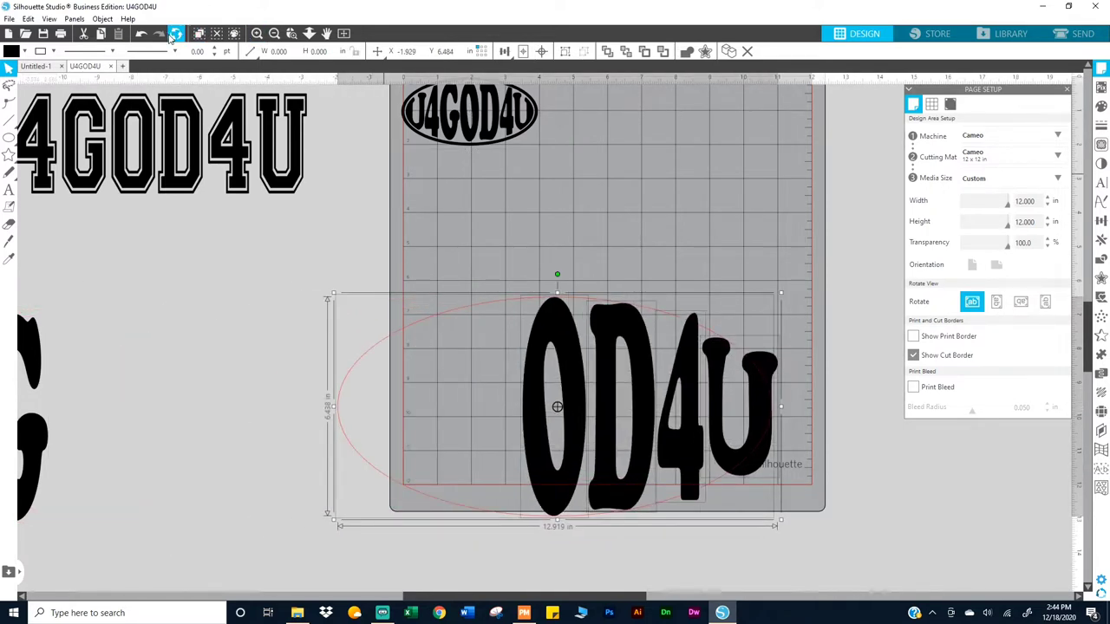
pyautogui.click(140, 35)
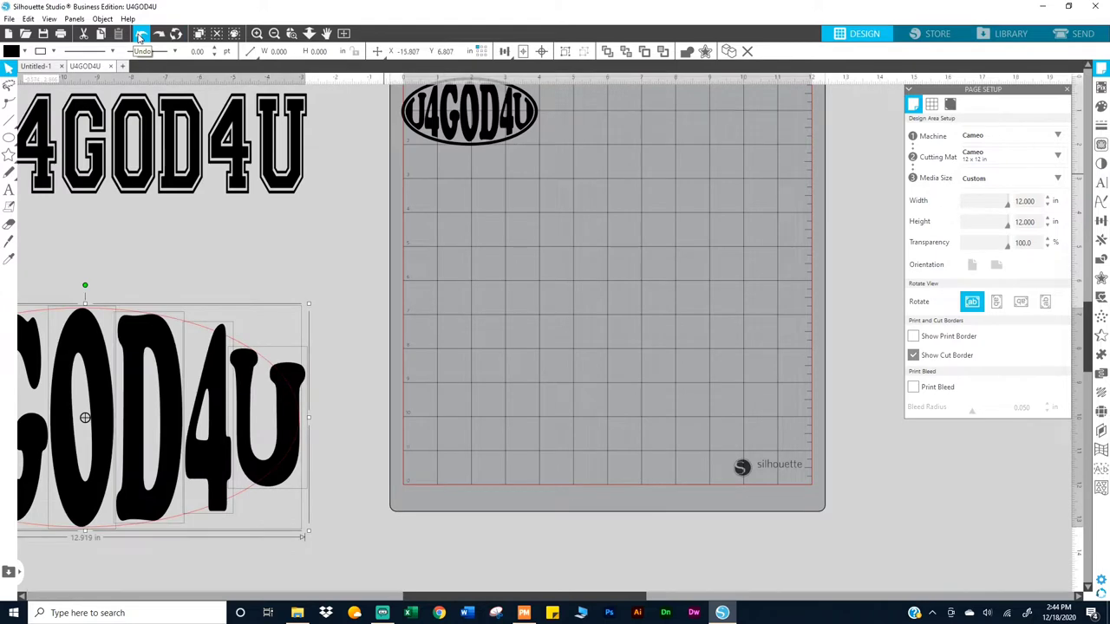
pyautogui.click(141, 35)
# - Select all letters of the large warped U4GOD4U lettering together with its ellipse and move them onto the lower half of the mat
pyautogui.scroll(3, 335, 483)
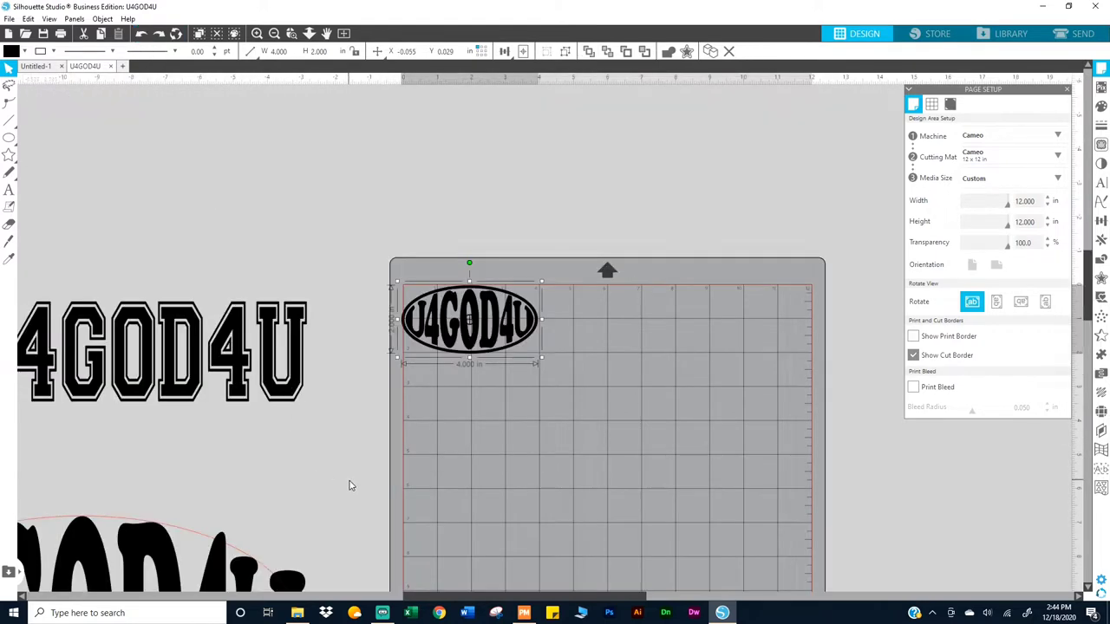
pyautogui.scroll(-3, 349, 483)
pyautogui.click(260, 465)
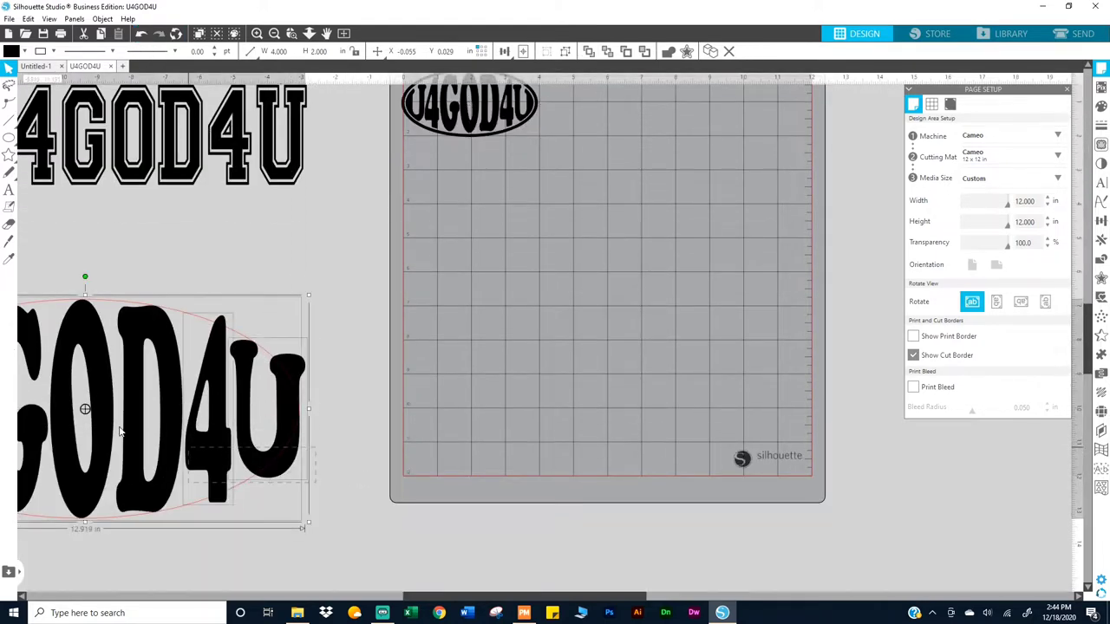
pyautogui.scroll(-1, 3, 368)
pyautogui.hscroll(-5, 3, 368)
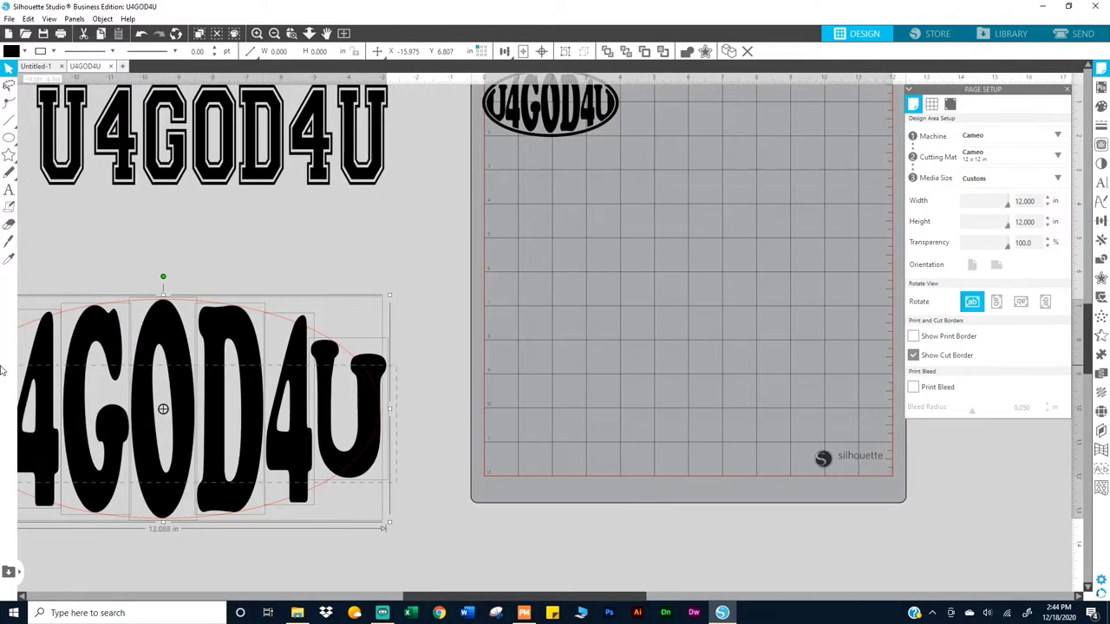
pyautogui.hscroll(-2, 3, 371)
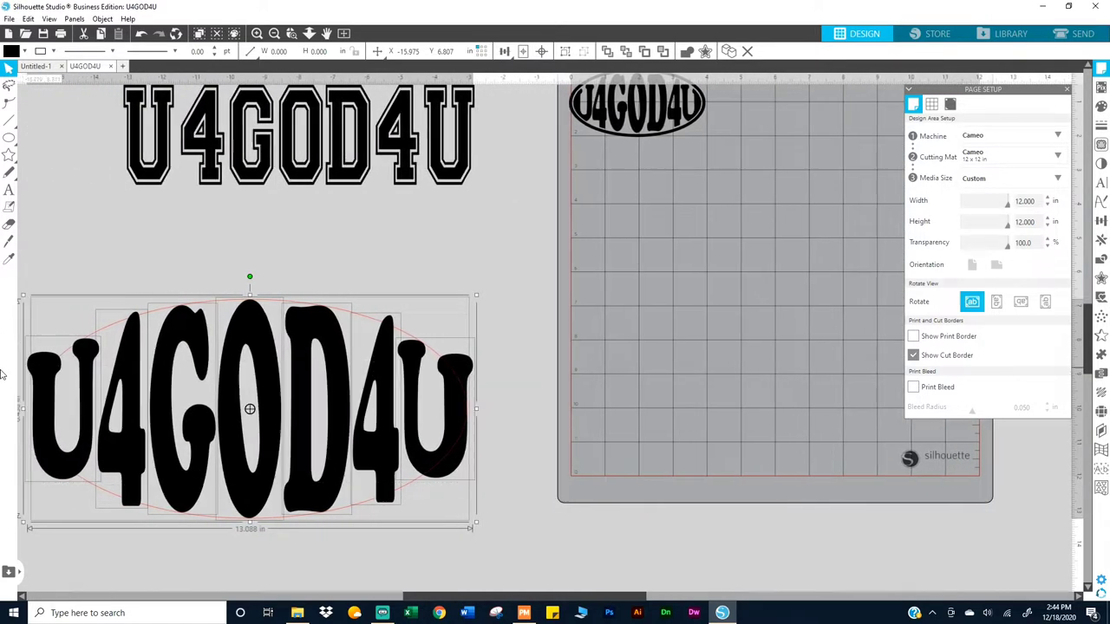
pyautogui.moveTo(358, 445); pyautogui.dragTo(991, 427)
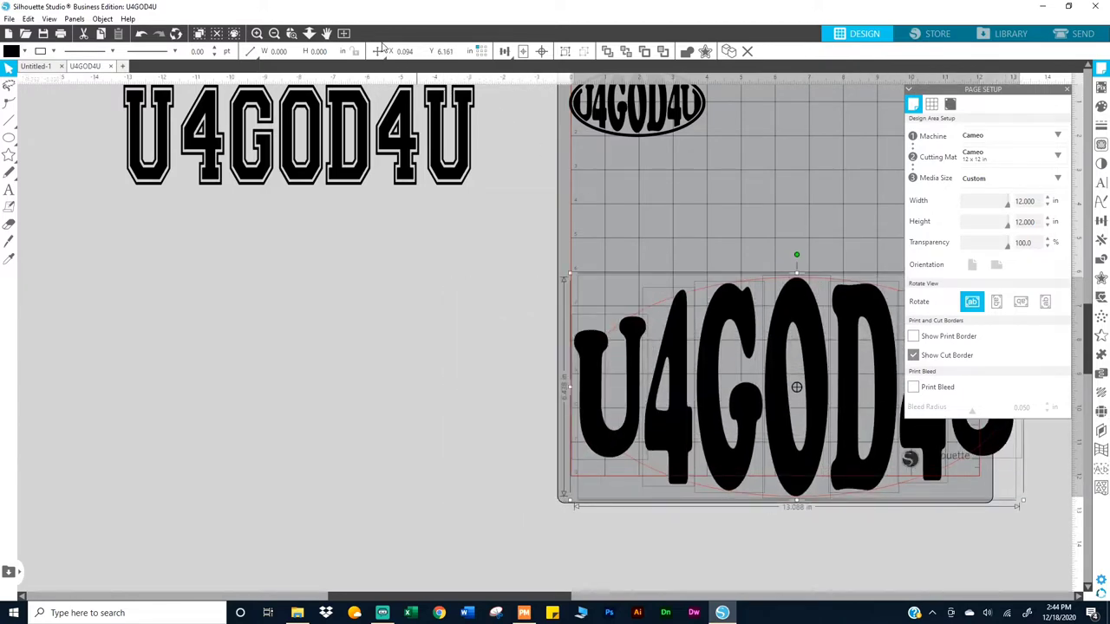
# - Close the page setup options and undo the last shift of the ellipse around the large lettering
pyautogui.moveTo(384, 48)
pyautogui.click(343, 33)
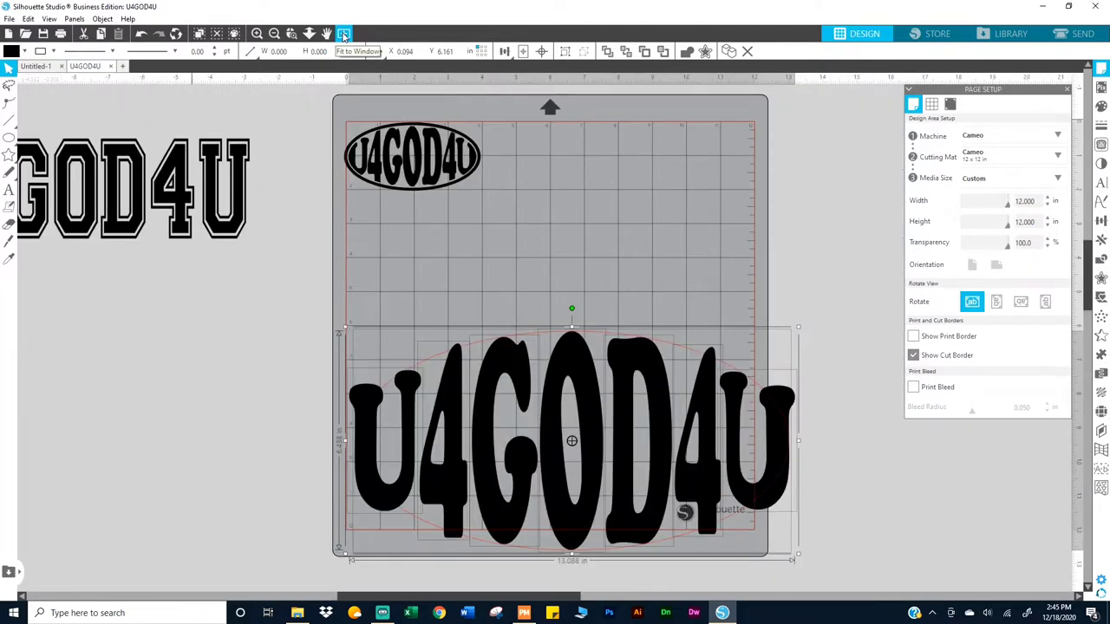
pyautogui.scroll(-2, 610, 430)
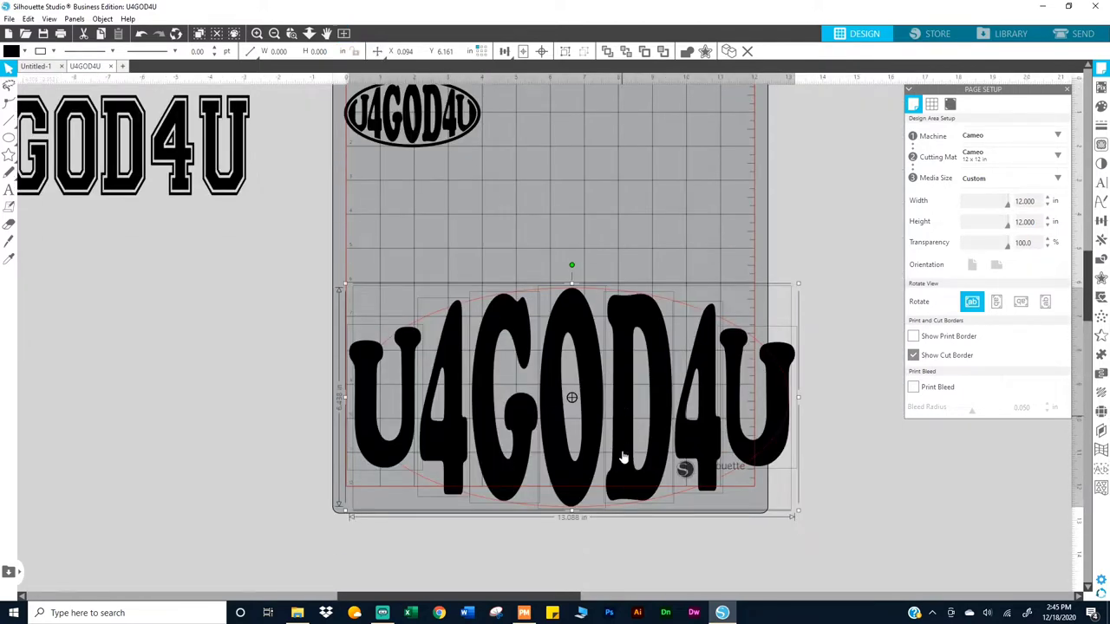
pyautogui.click(1067, 90)
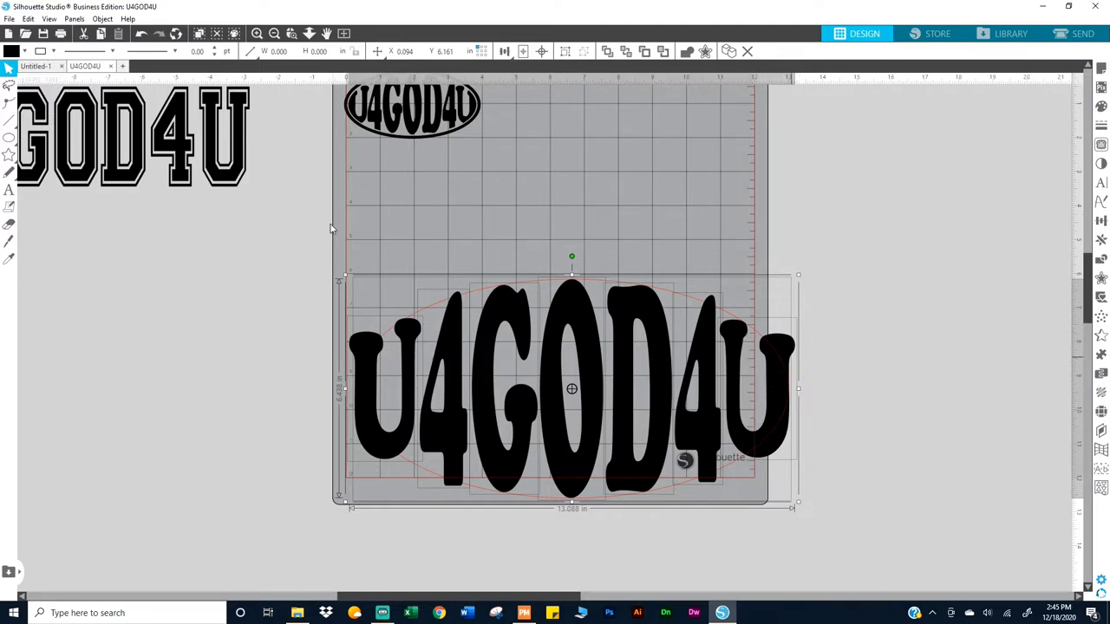
pyautogui.scroll(1, 390, 214)
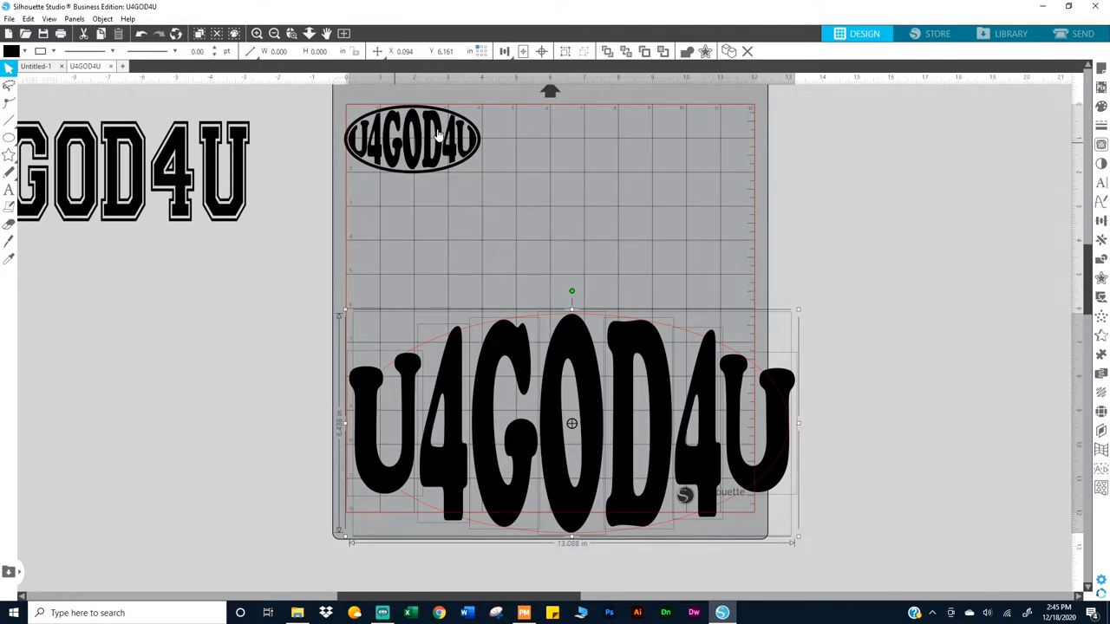
pyautogui.click(430, 202)
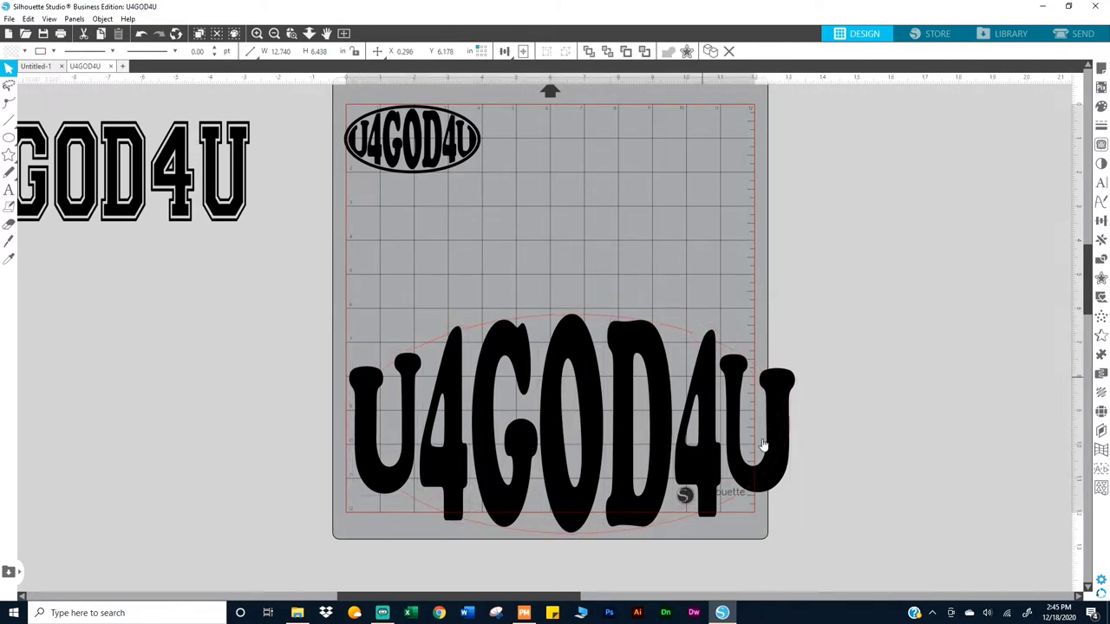
pyautogui.click(142, 33)
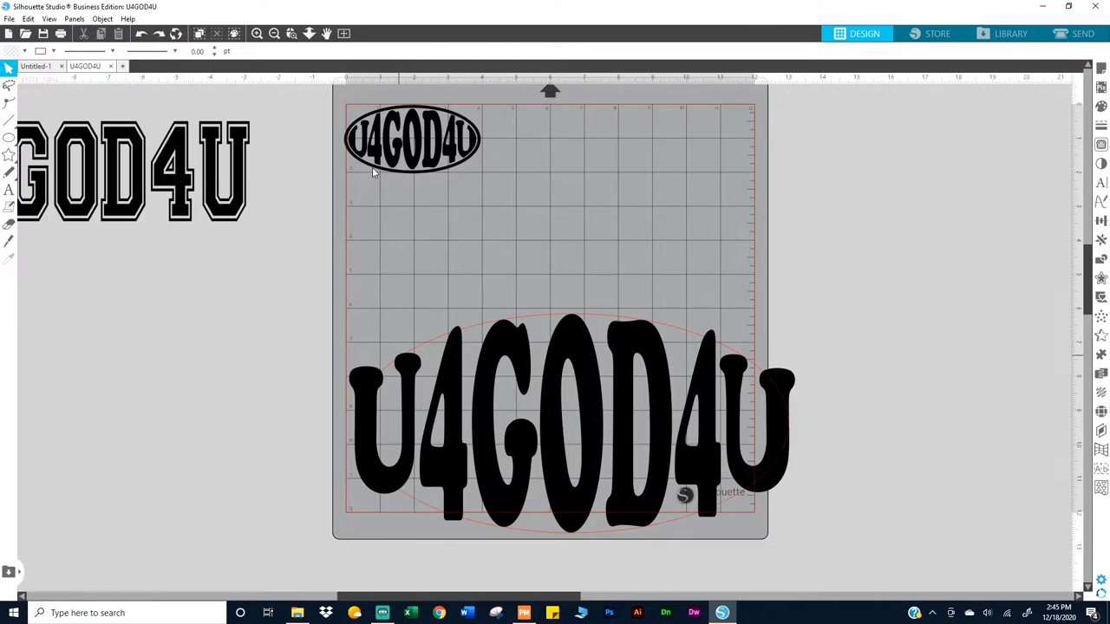
pyautogui.click(257, 33)
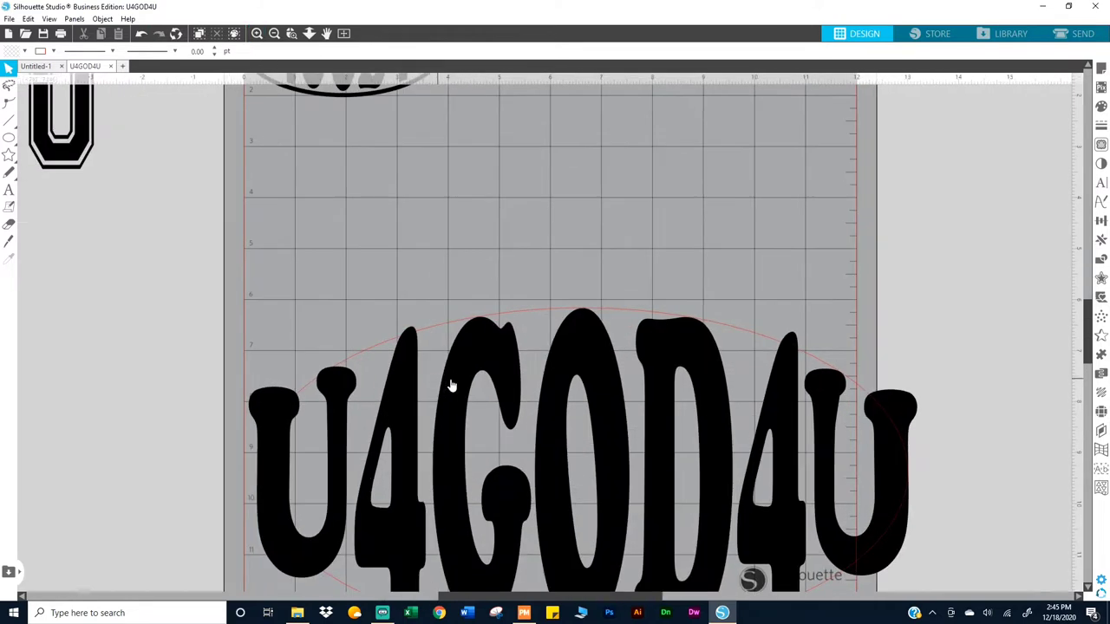
pyautogui.scroll(-3, 453, 384)
pyautogui.scroll(-1, 457, 384)
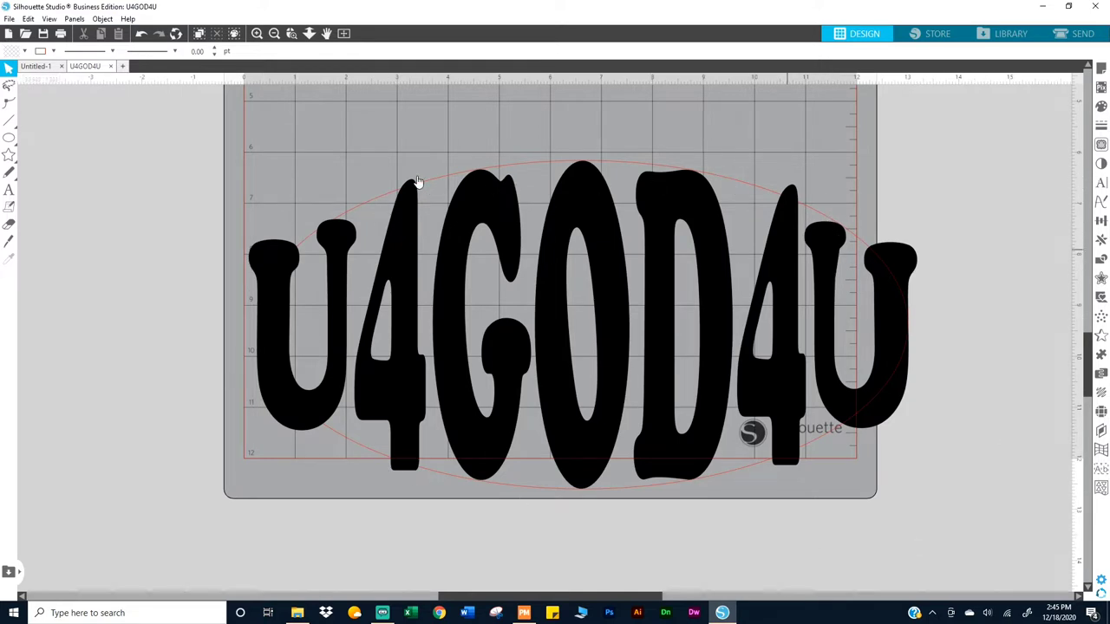
pyautogui.moveTo(12, 142)
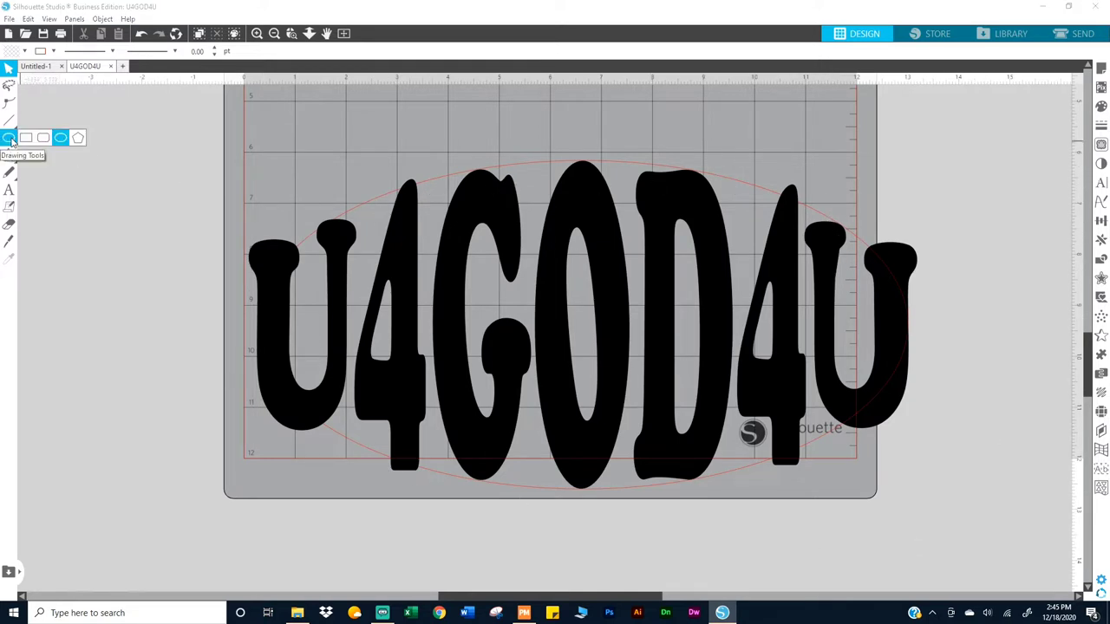
pyautogui.click(60, 142)
pyautogui.moveTo(130, 149); pyautogui.dragTo(853, 447)
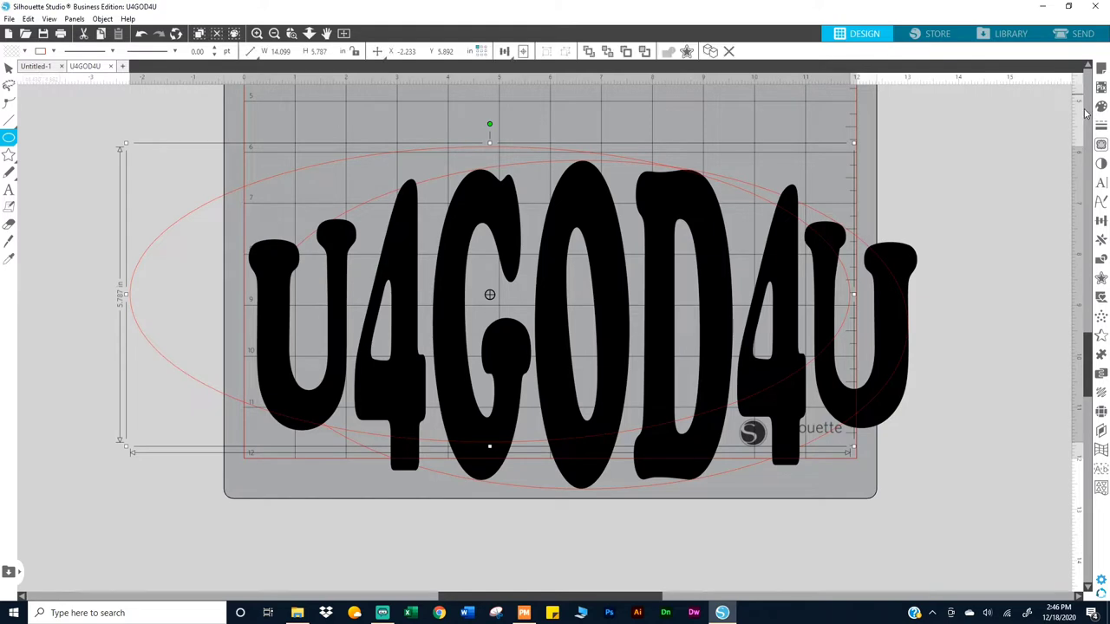
pyautogui.click(923, 113)
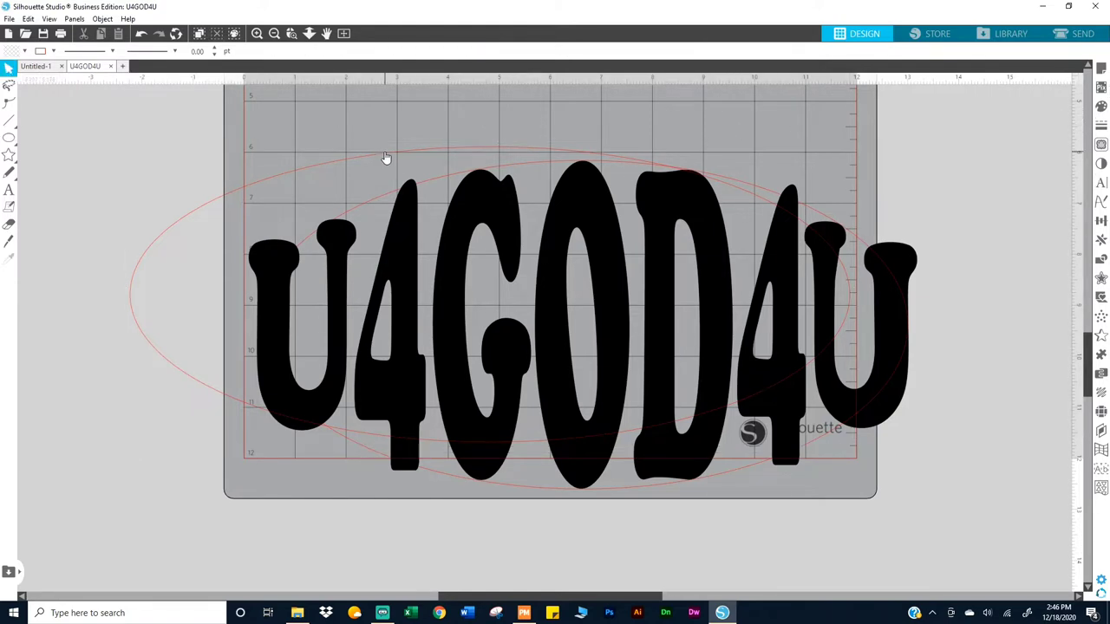
pyautogui.click(412, 147)
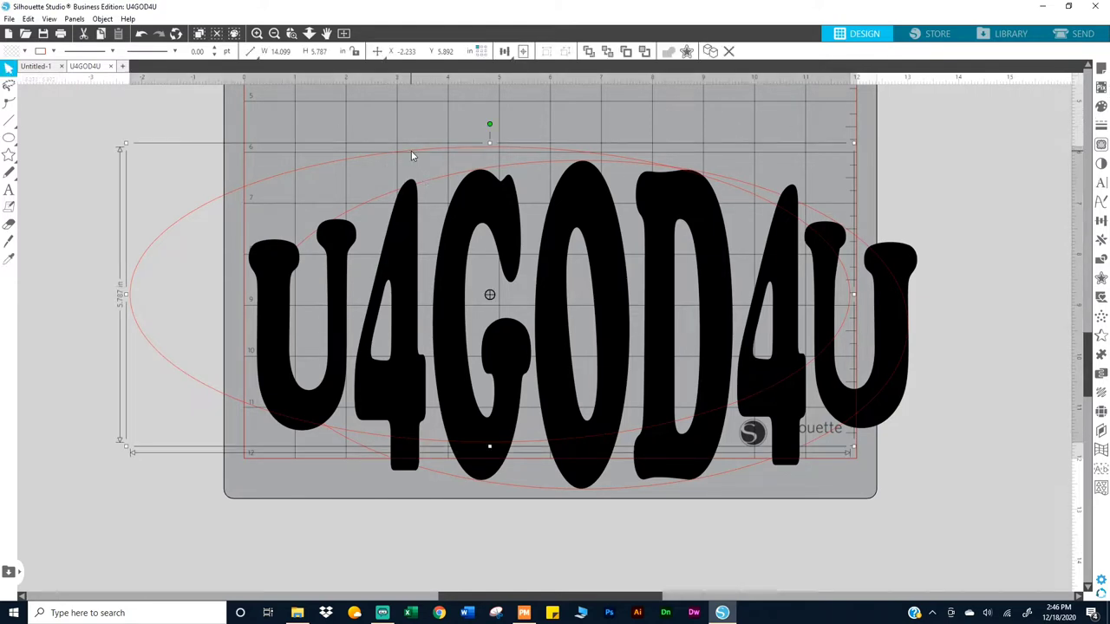
pyautogui.press('Delete')
# - Fill the ellipse around the large U4GOD4U lettering with solid red
pyautogui.click(436, 187)
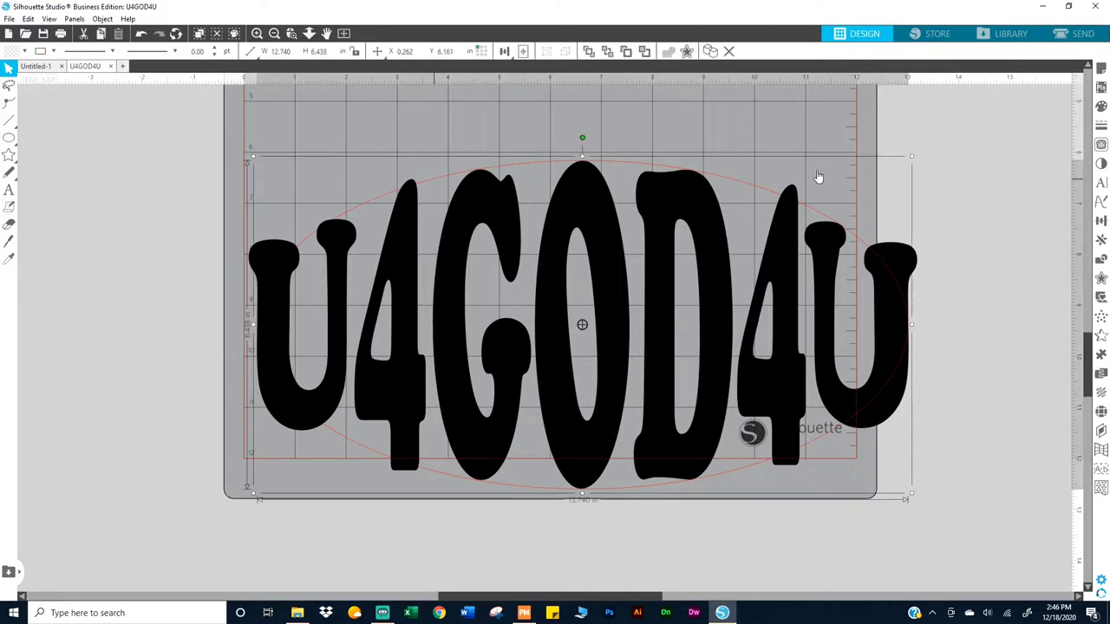
pyautogui.click(1103, 106)
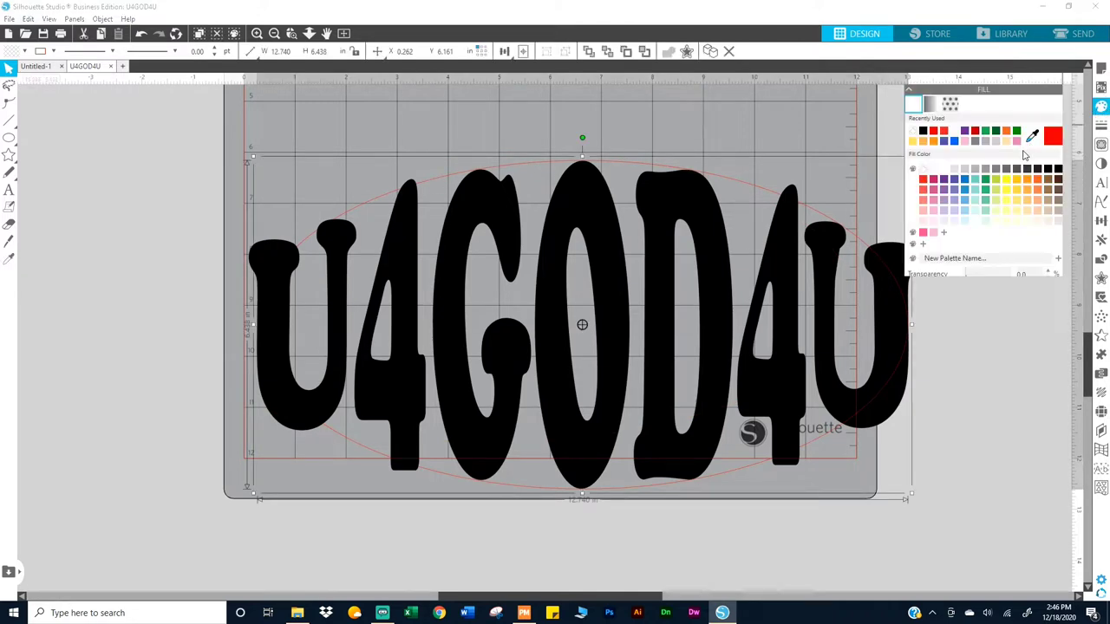
pyautogui.click(924, 179)
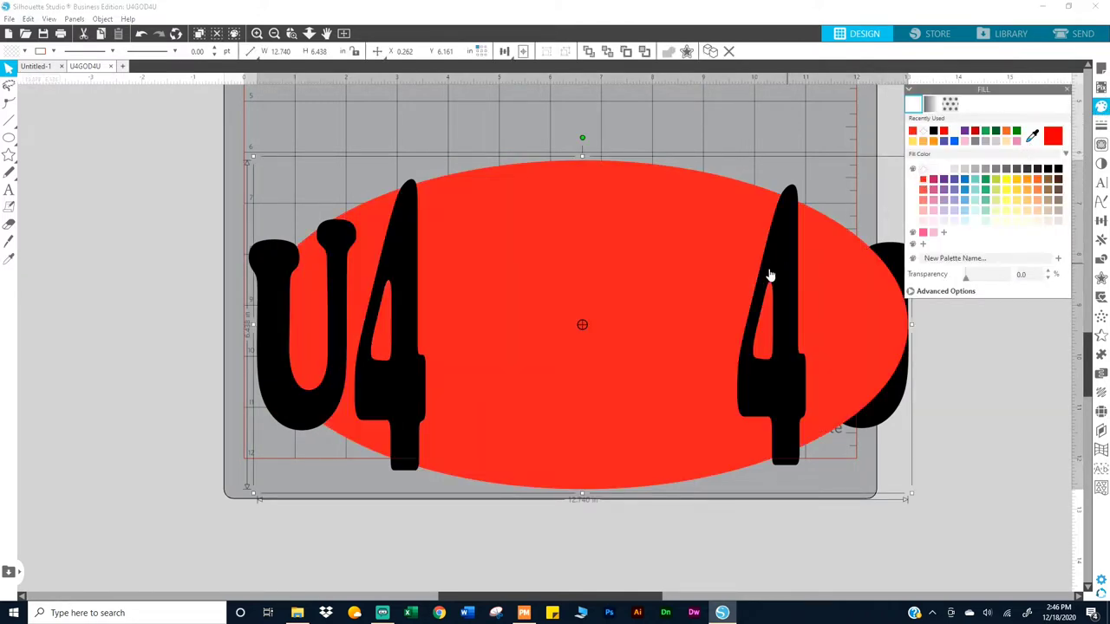
# - Send the red ellipse behind the large U4GOD4U lettering, close the fill options and deselect the ellipse
pyautogui.rightClick(636, 263)
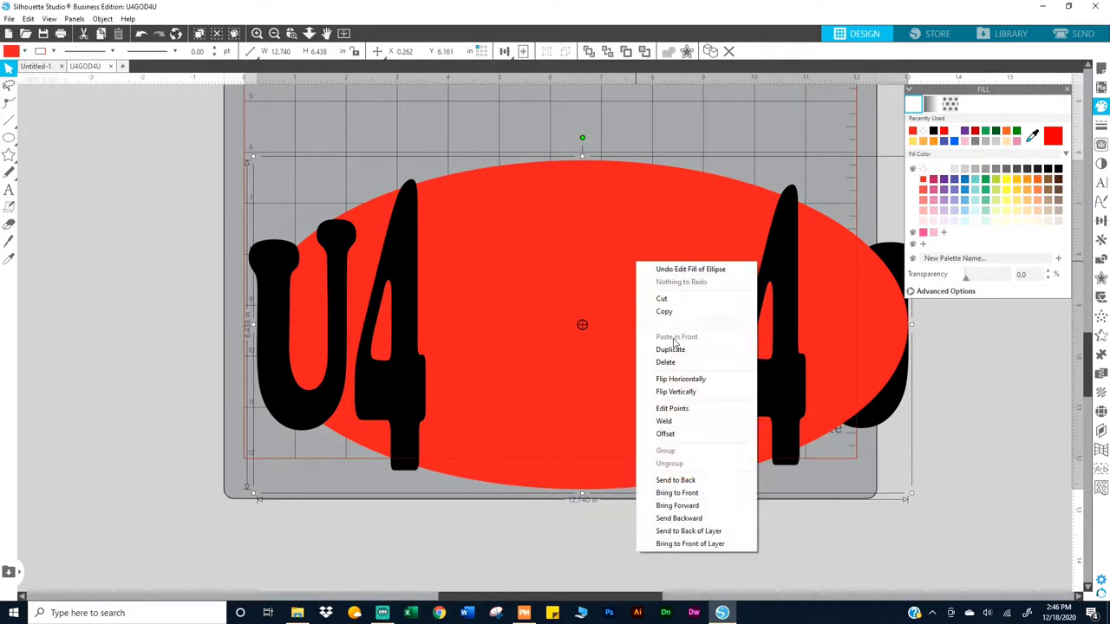
pyautogui.click(686, 482)
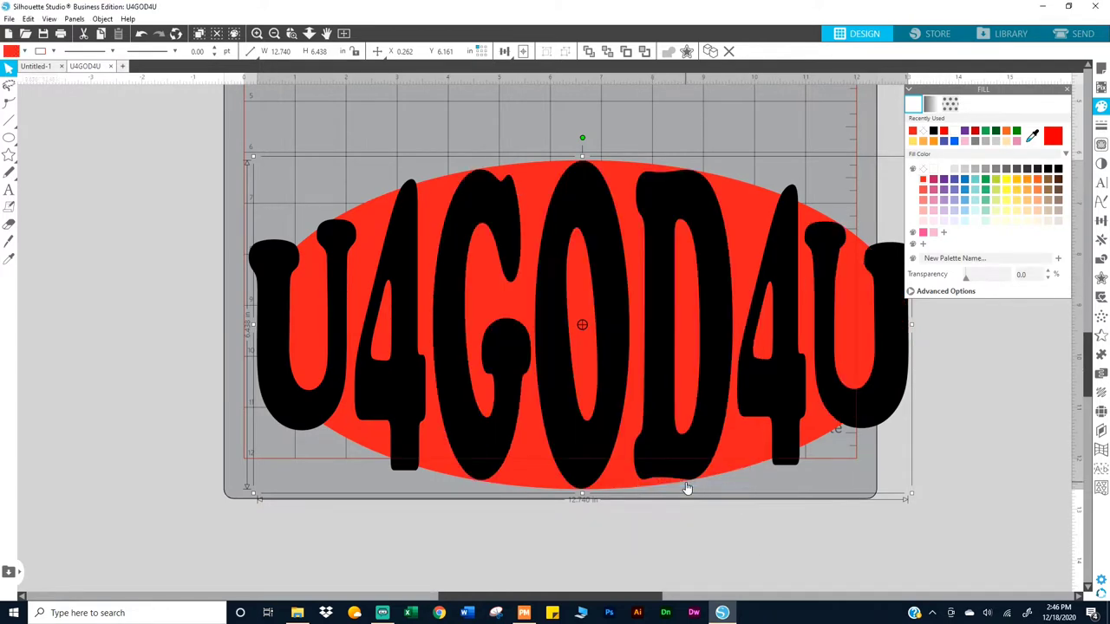
pyautogui.click(1067, 90)
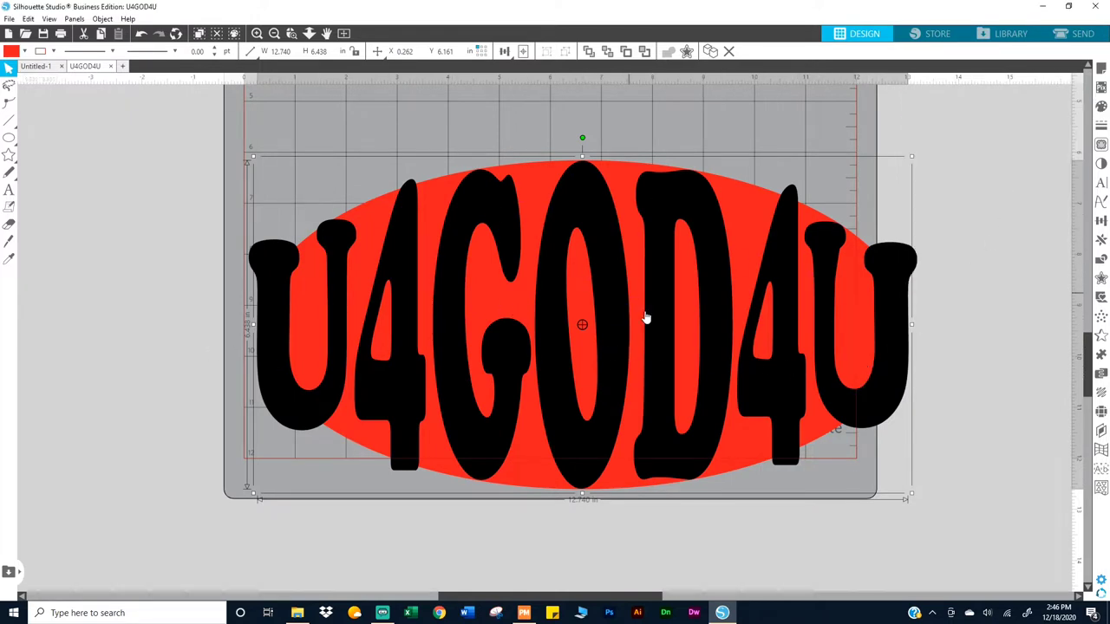
pyautogui.scroll(5, 639, 317)
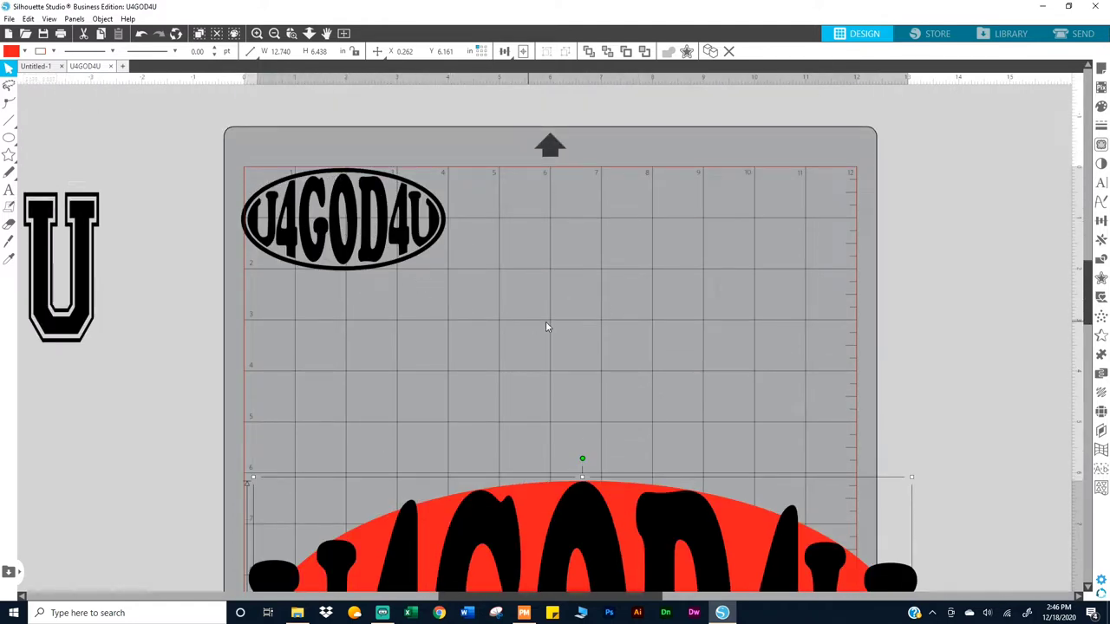
pyautogui.scroll(-5, 563, 321)
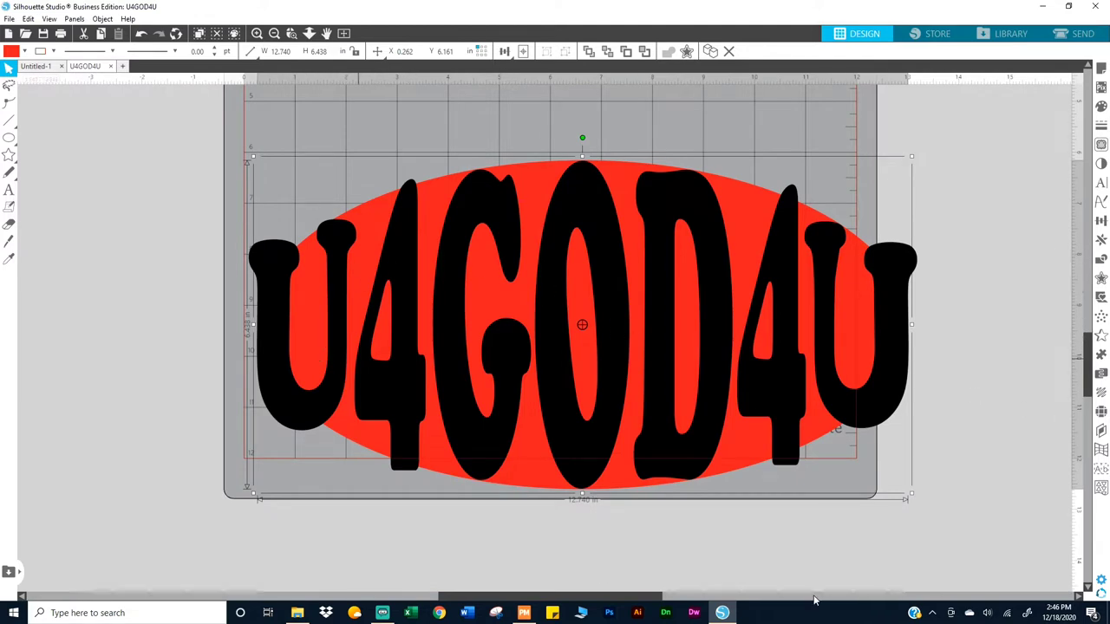
pyautogui.click(954, 342)
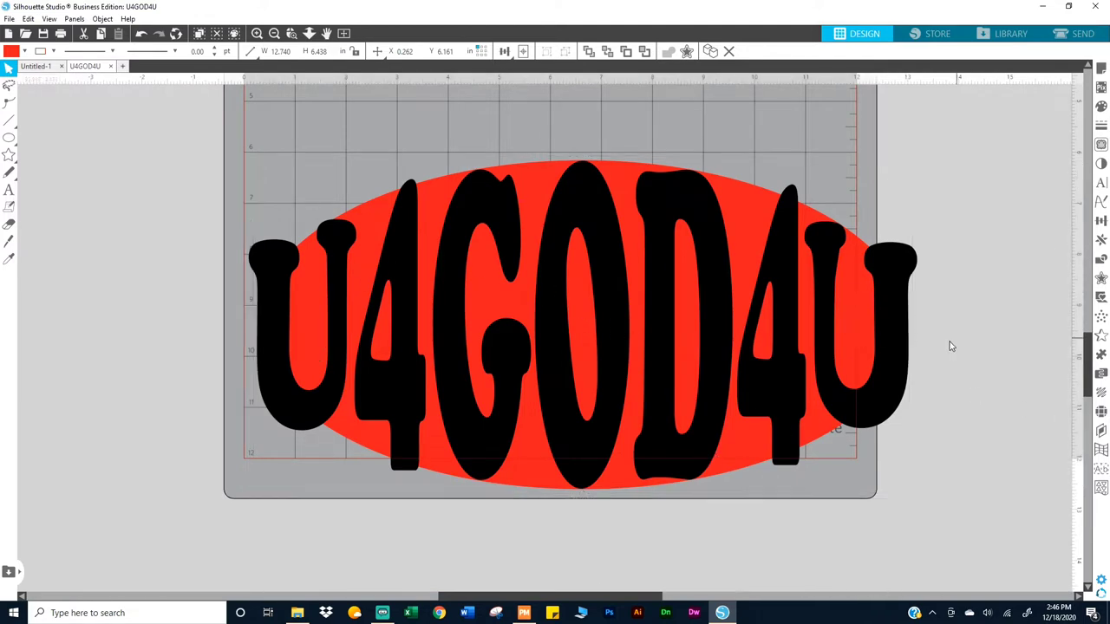
# - Try shifting the last U and the first U slightly inward over the red ellipse, undoing each move
pyautogui.moveTo(895, 345); pyautogui.dragTo(887, 341)
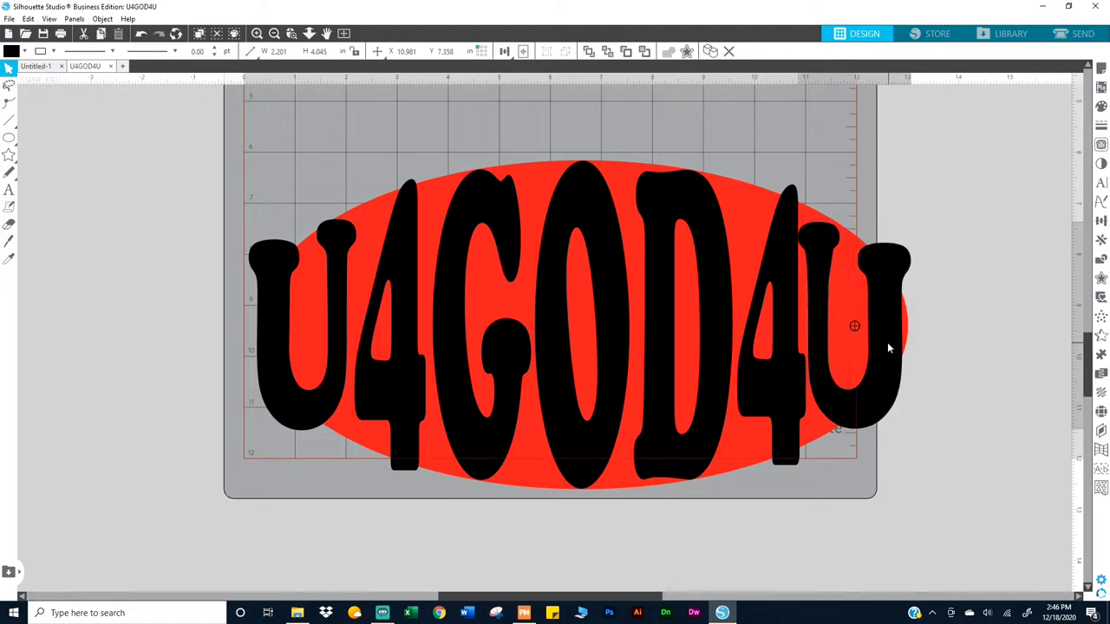
pyautogui.press('Escape')
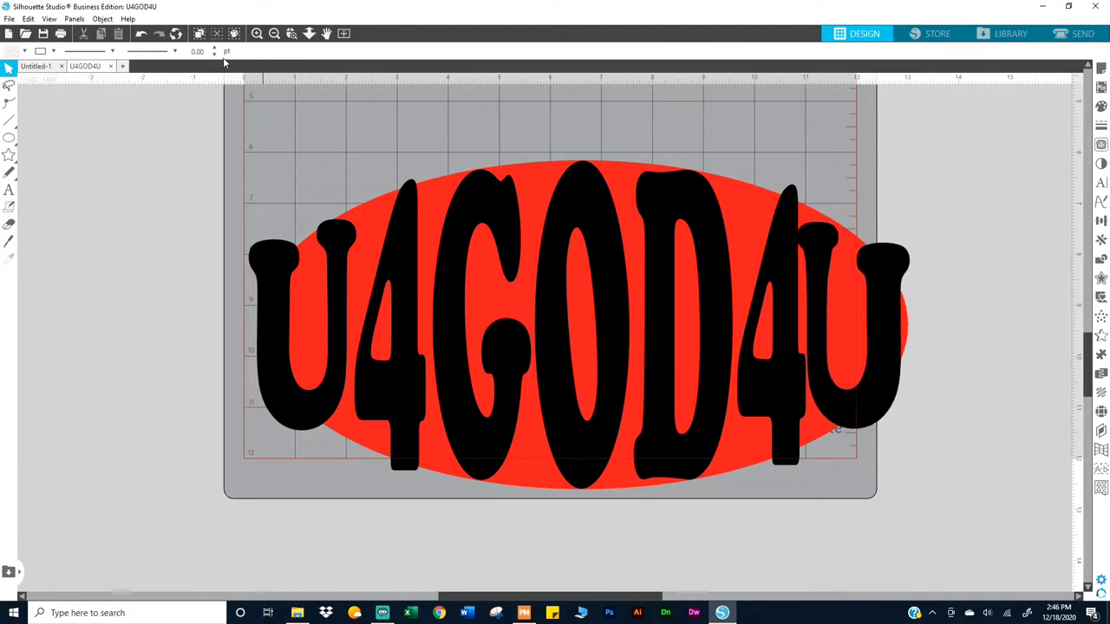
pyautogui.click(142, 32)
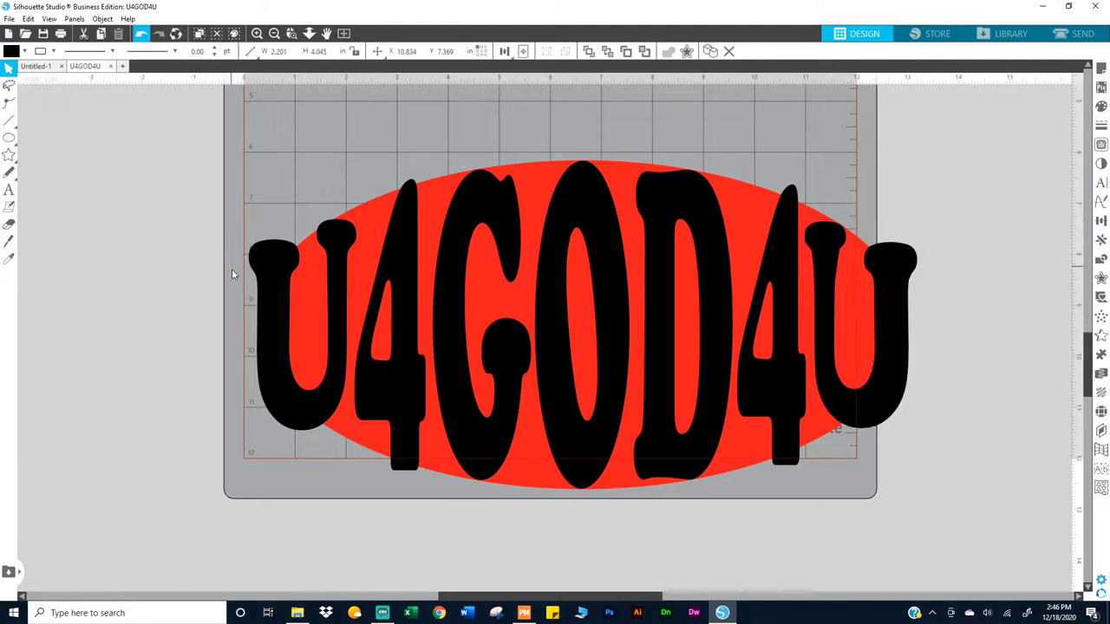
pyautogui.moveTo(265, 329); pyautogui.dragTo(276, 325)
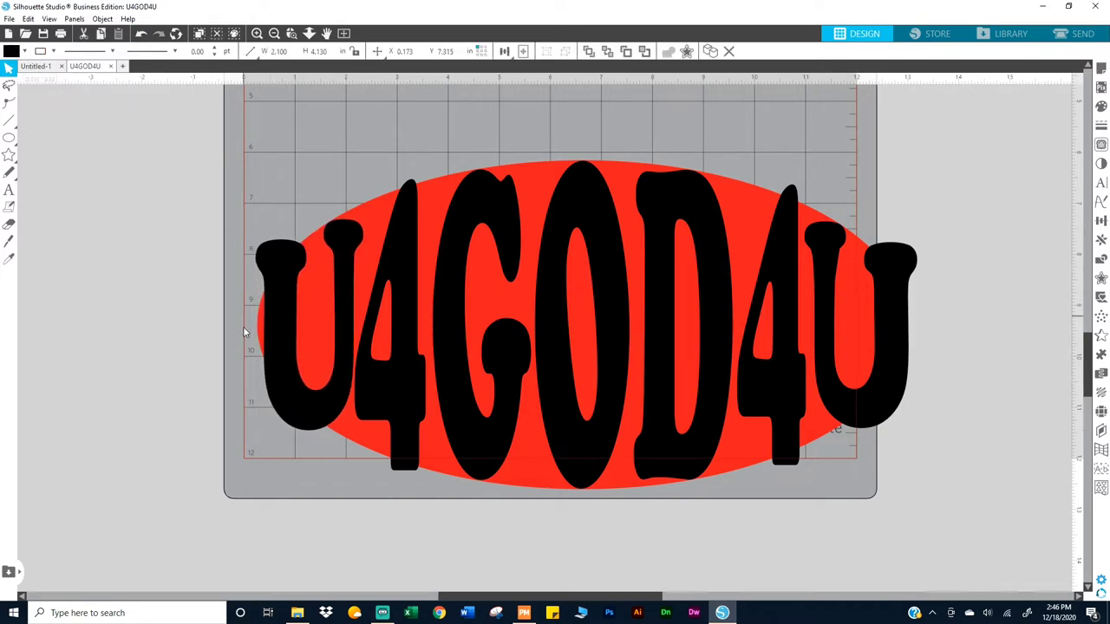
pyautogui.click(140, 35)
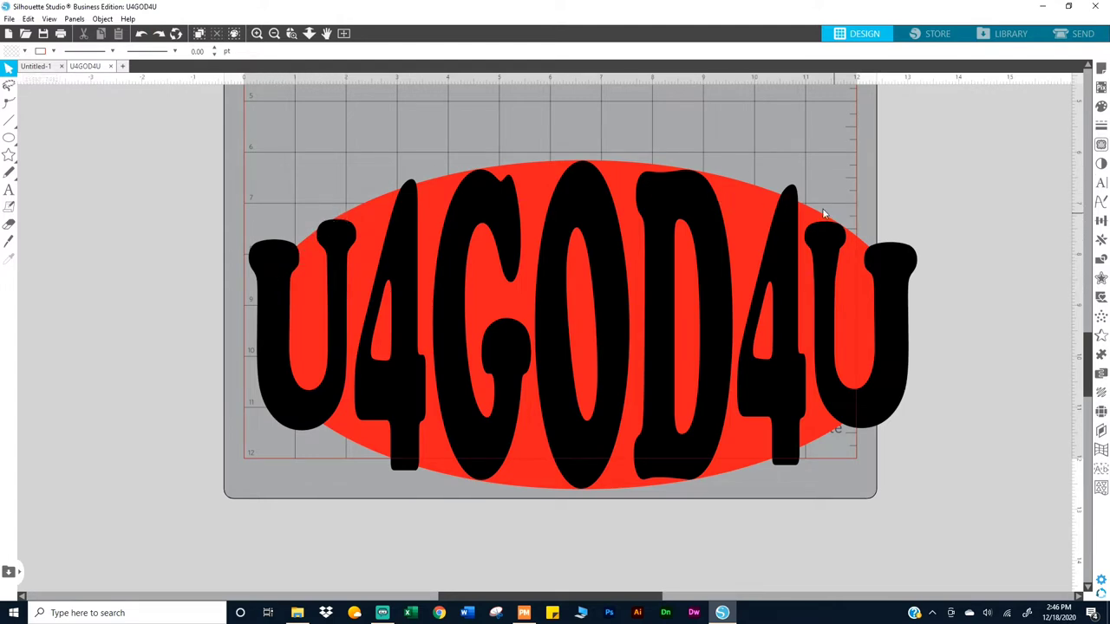
# - Try cropping all the large letters together with the red ellipse, undo the crop and clear the selection
pyautogui.click(397, 231)
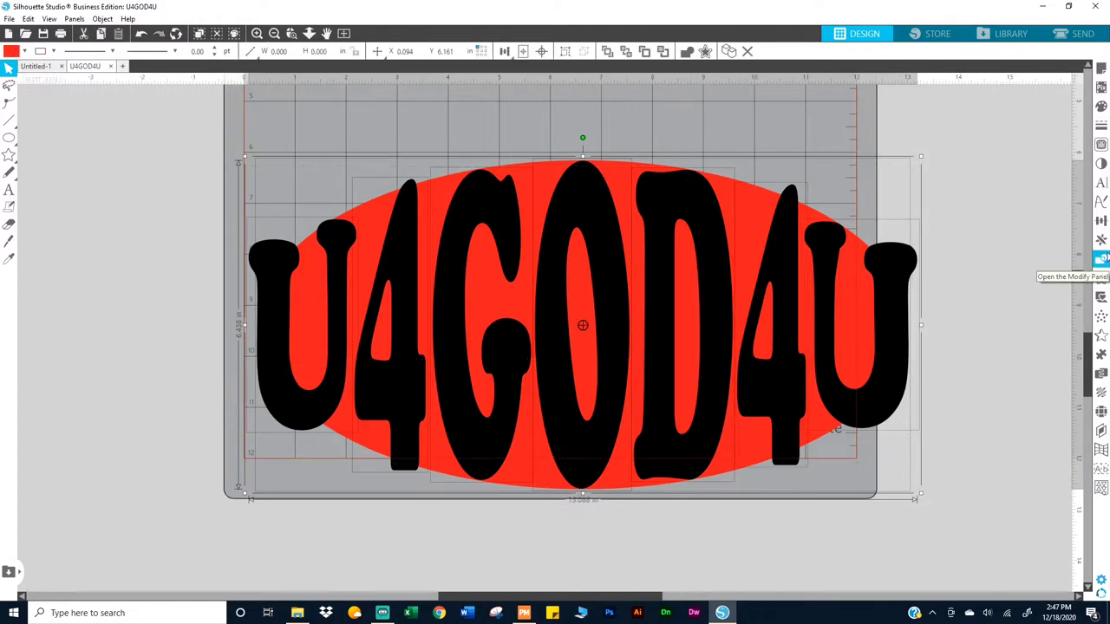
pyautogui.click(1104, 258)
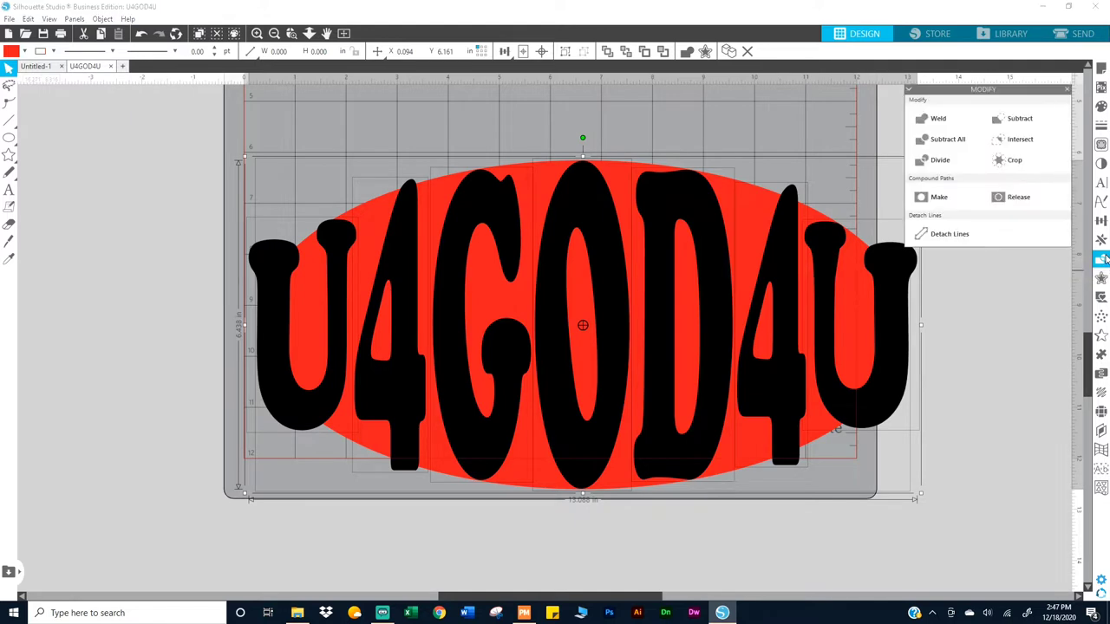
pyautogui.click(1003, 162)
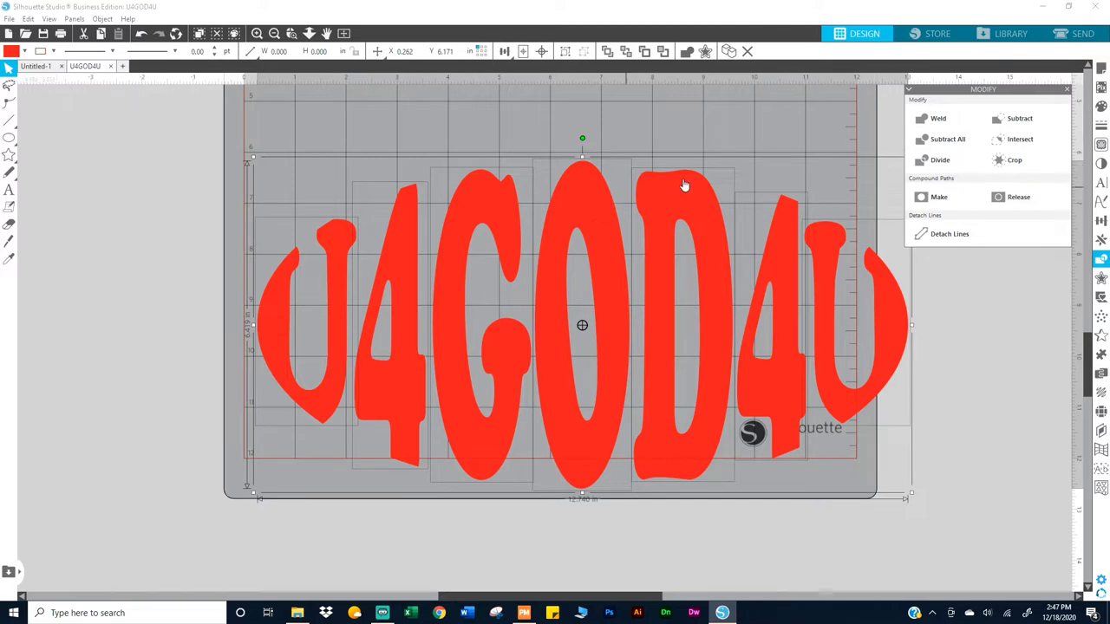
pyautogui.click(243, 110)
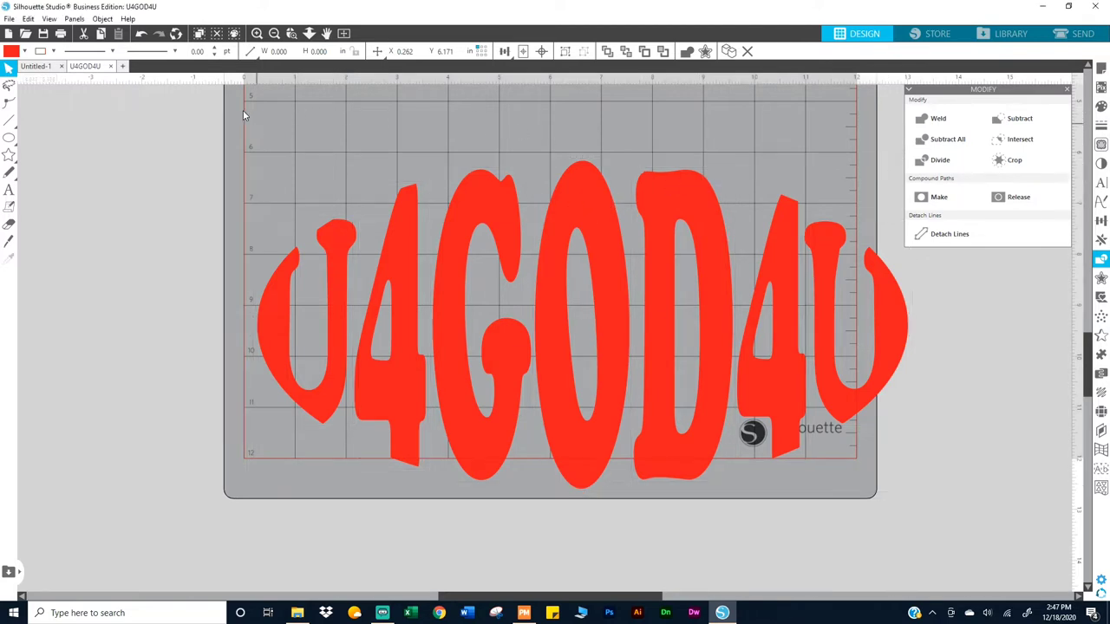
pyautogui.click(142, 35)
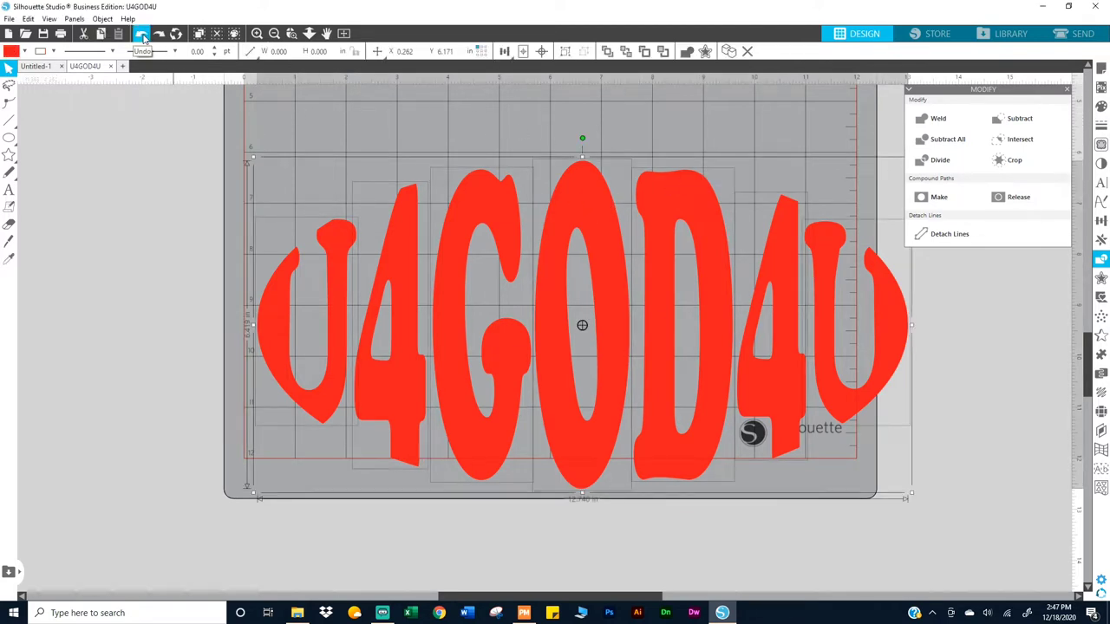
pyautogui.click(143, 34)
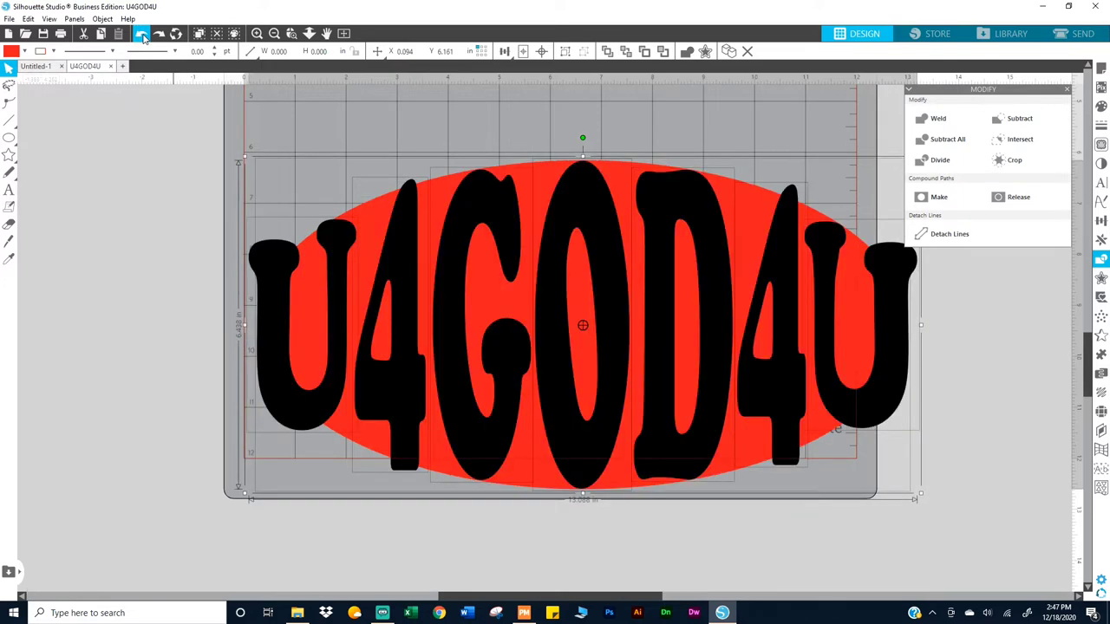
pyautogui.click(364, 130)
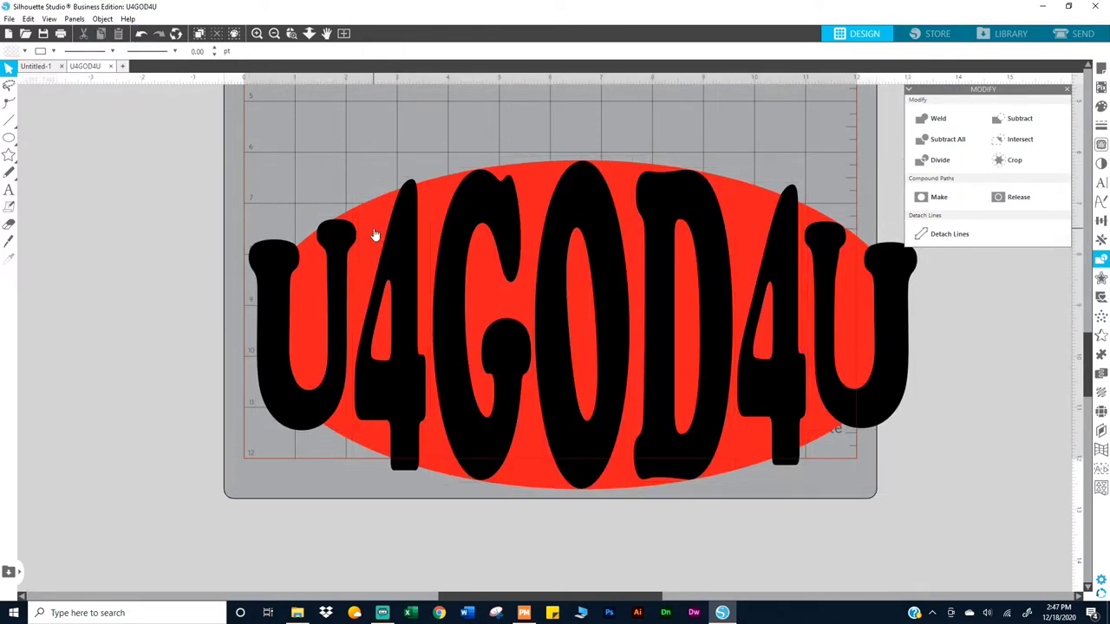
# - Make a copy of the red ellipse and place it beside the mat, clear of the lettering
pyautogui.click(374, 235)
pyautogui.press('i')
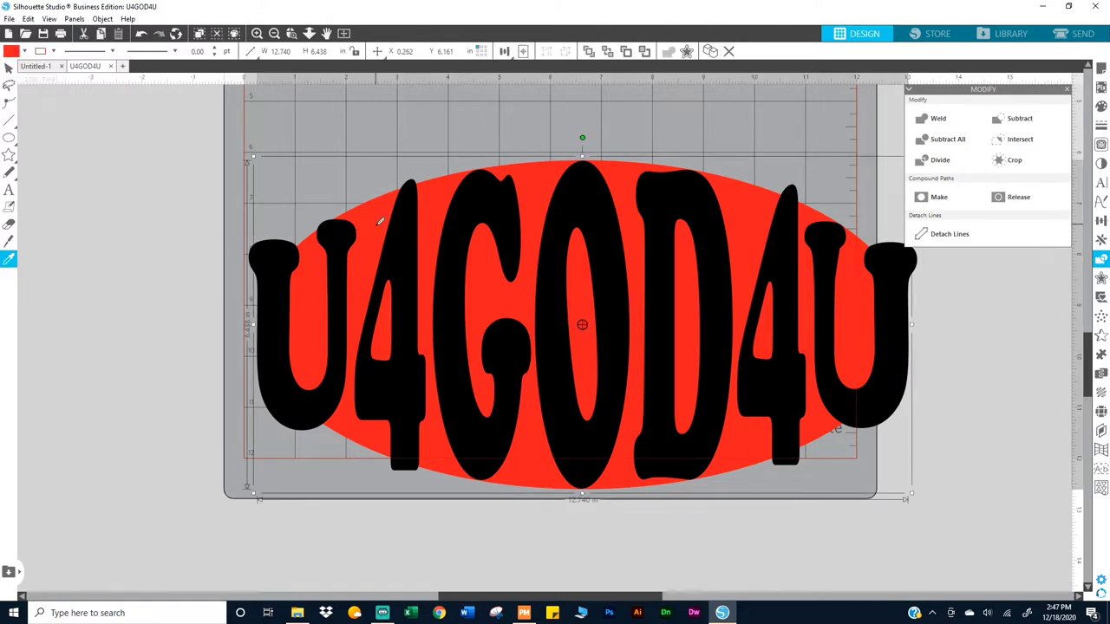
pyautogui.hotkey('ctrl', 'c')
pyautogui.hotkey('ctrl', 'v')
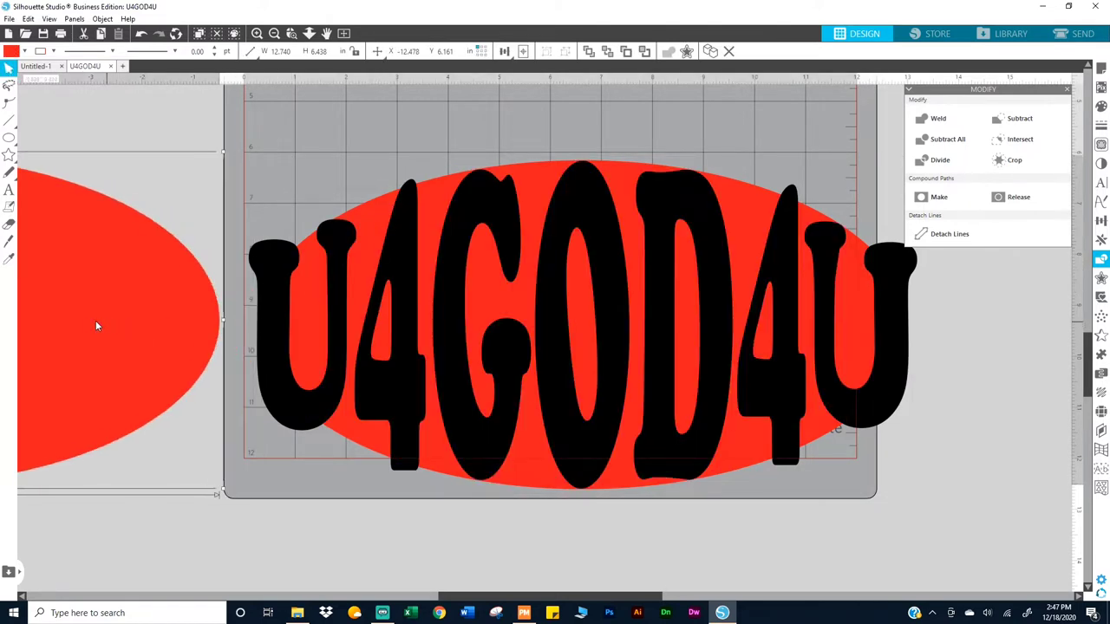
# - Crop the large letters to the original red ellipse and fill the cropped letters with black
pyautogui.click(803, 425)
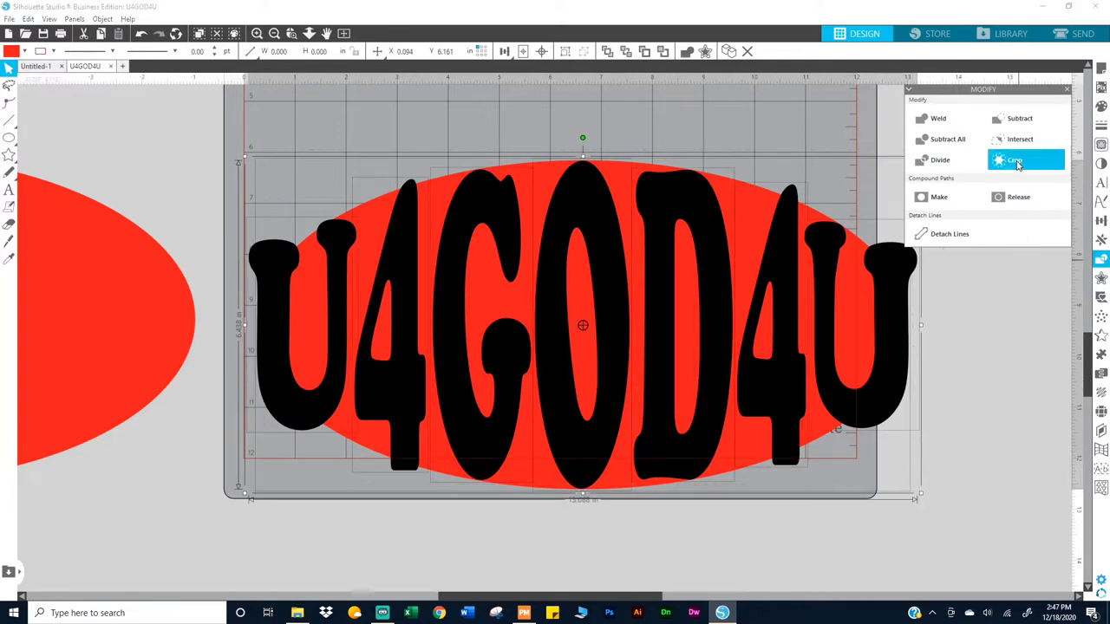
pyautogui.click(1017, 163)
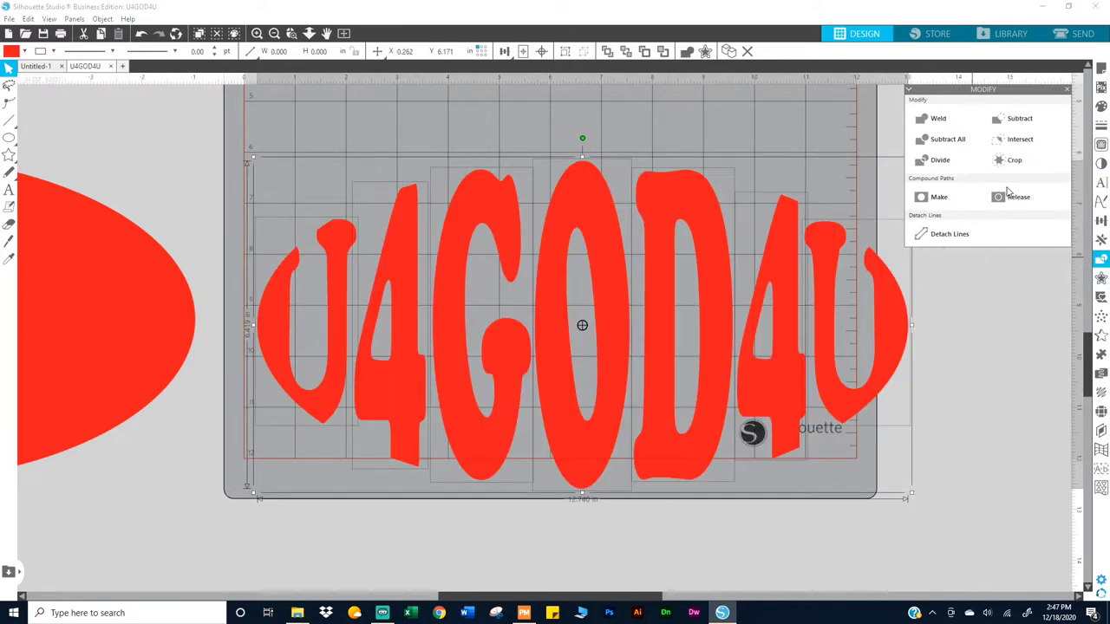
pyautogui.click(1101, 106)
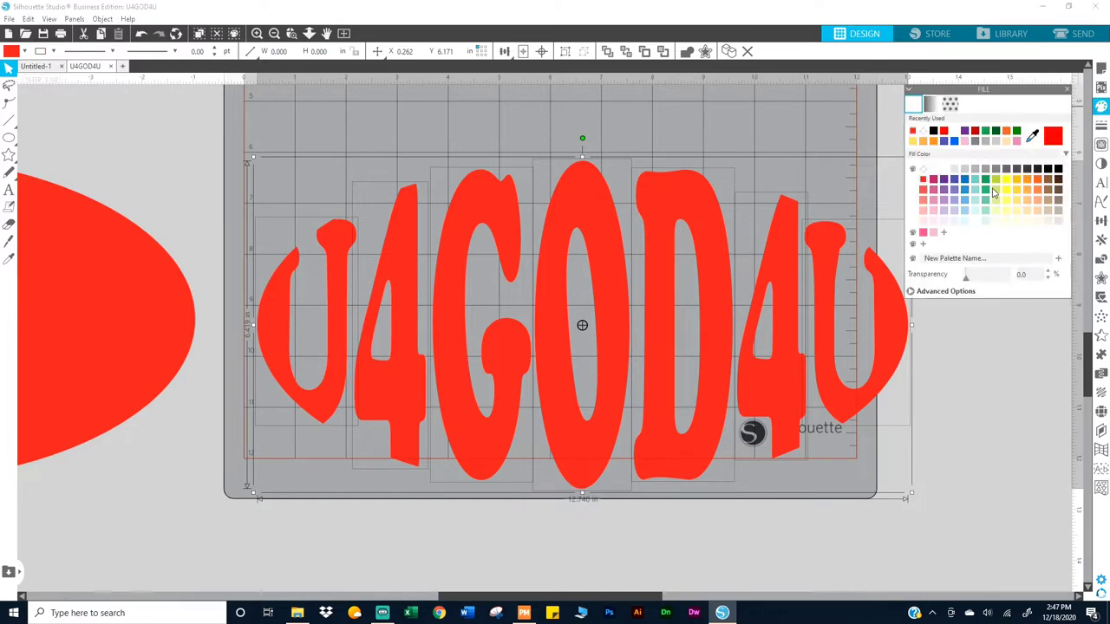
pyautogui.click(1057, 169)
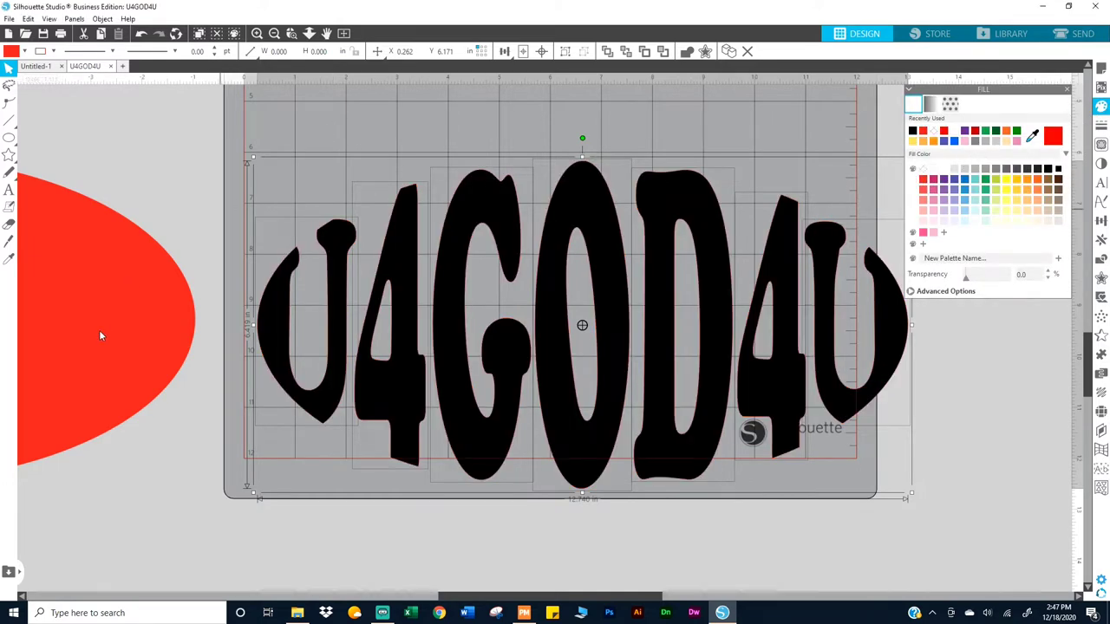
# - Keep the spare red ellipse beside the mat and remove the red outline from all the cropped letters
pyautogui.press('Escape')
pyautogui.moveTo(143, 344); pyautogui.dragTo(131, 321)
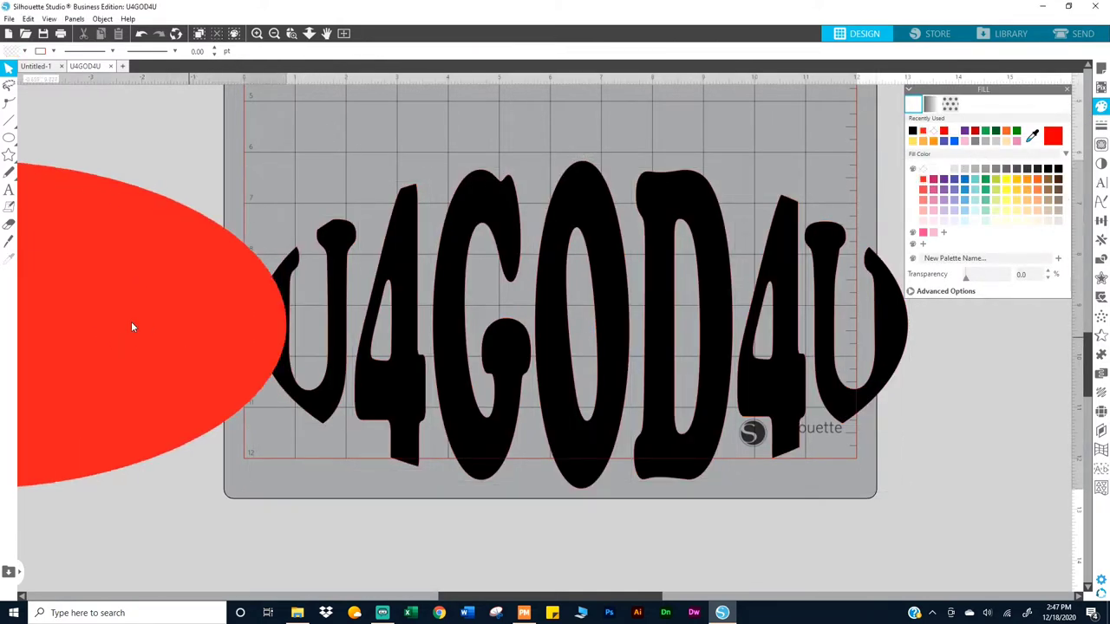
pyautogui.click(561, 289)
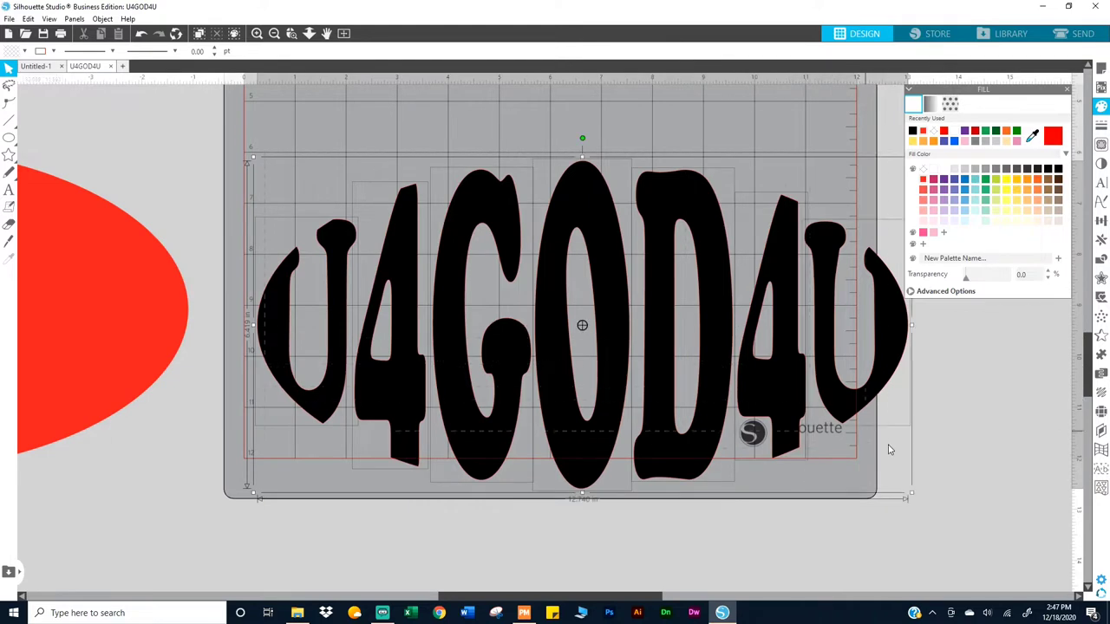
pyautogui.click(51, 53)
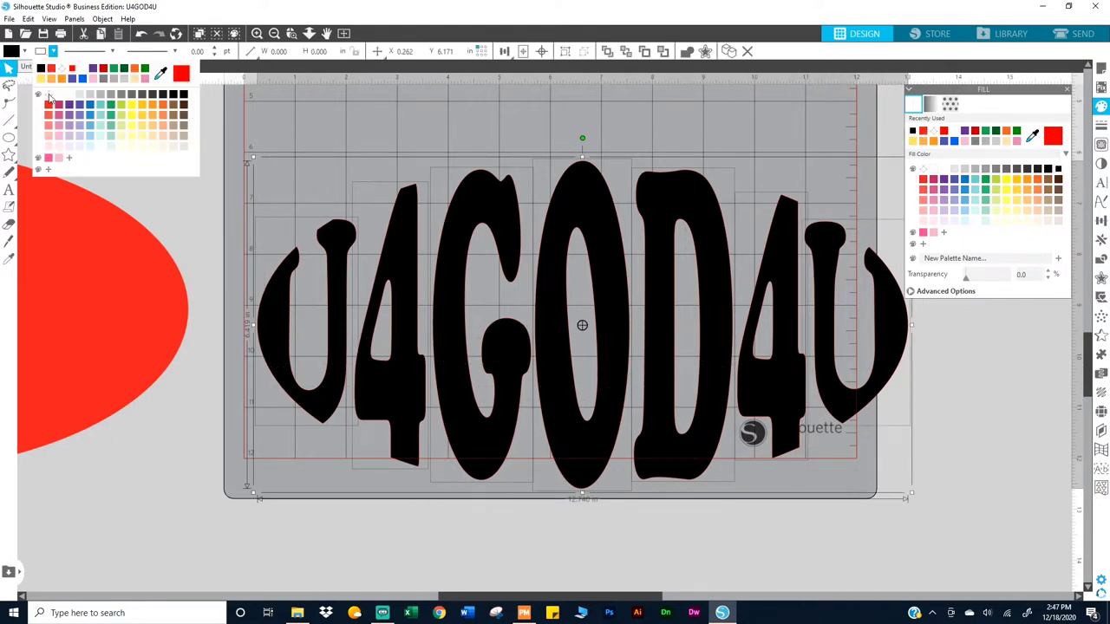
pyautogui.click(50, 96)
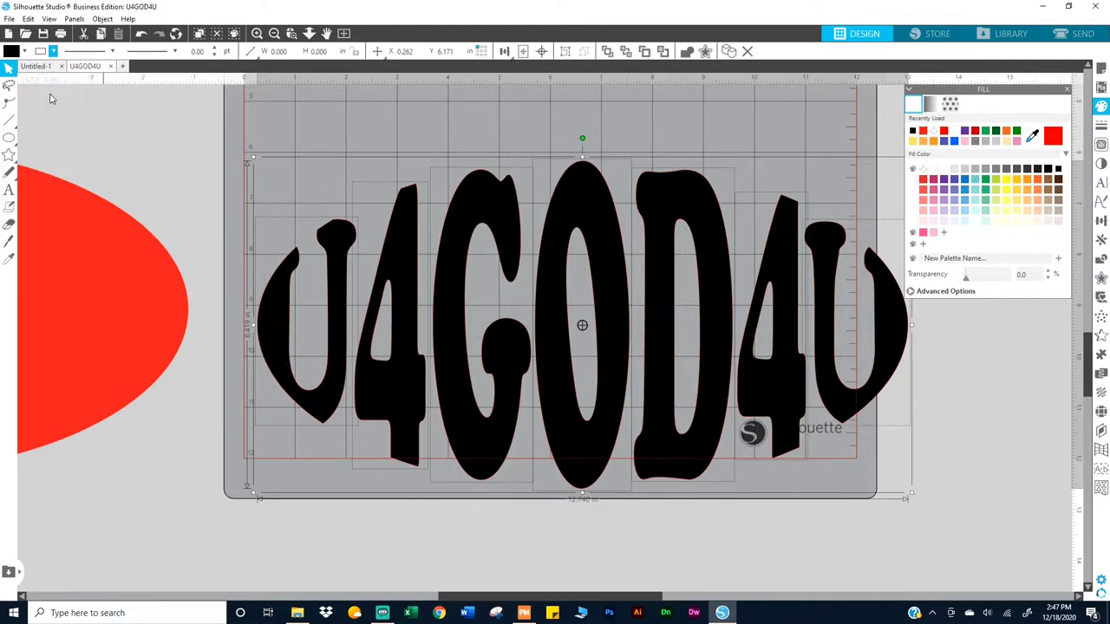
pyautogui.click(169, 156)
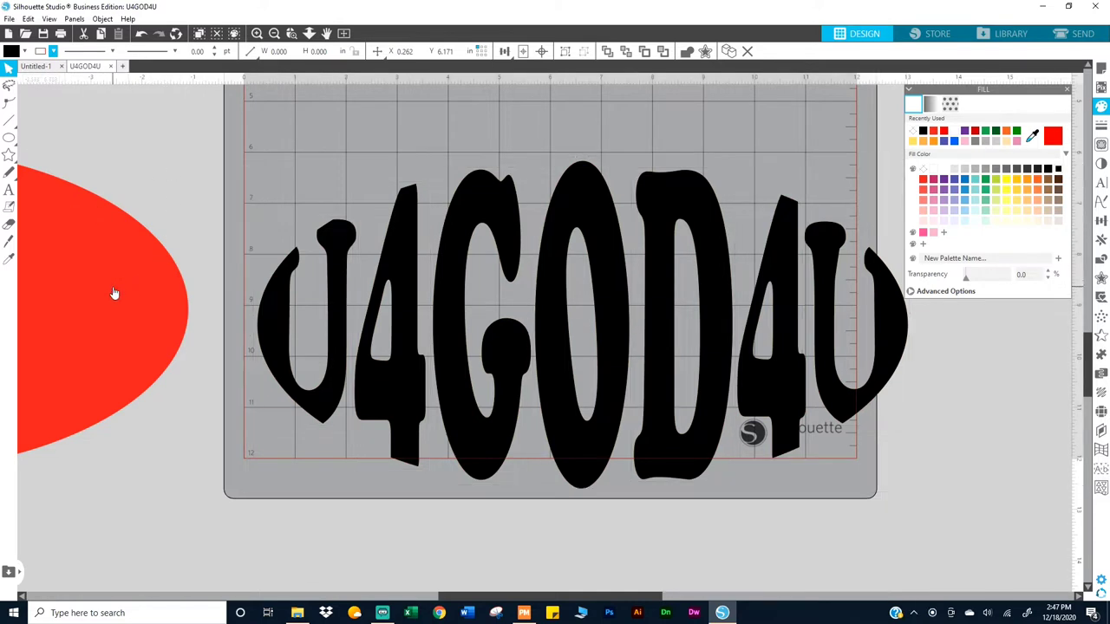
# - Select all the cropped U4GOD4U letters and group them into one object
pyautogui.click(881, 416)
pyautogui.rightClick(838, 398)
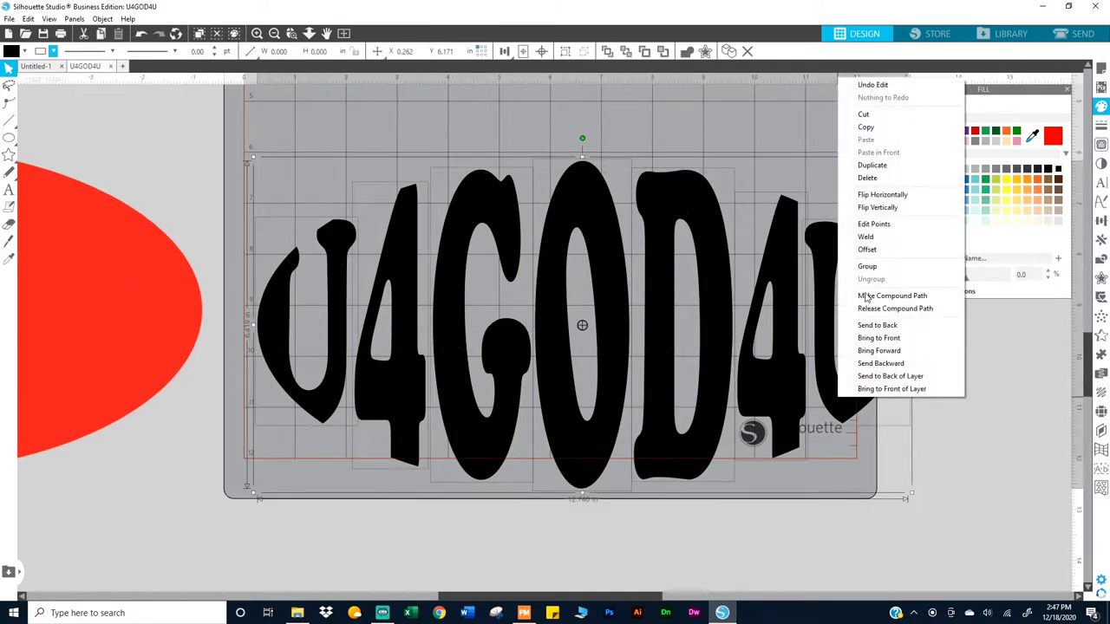
pyautogui.click(867, 266)
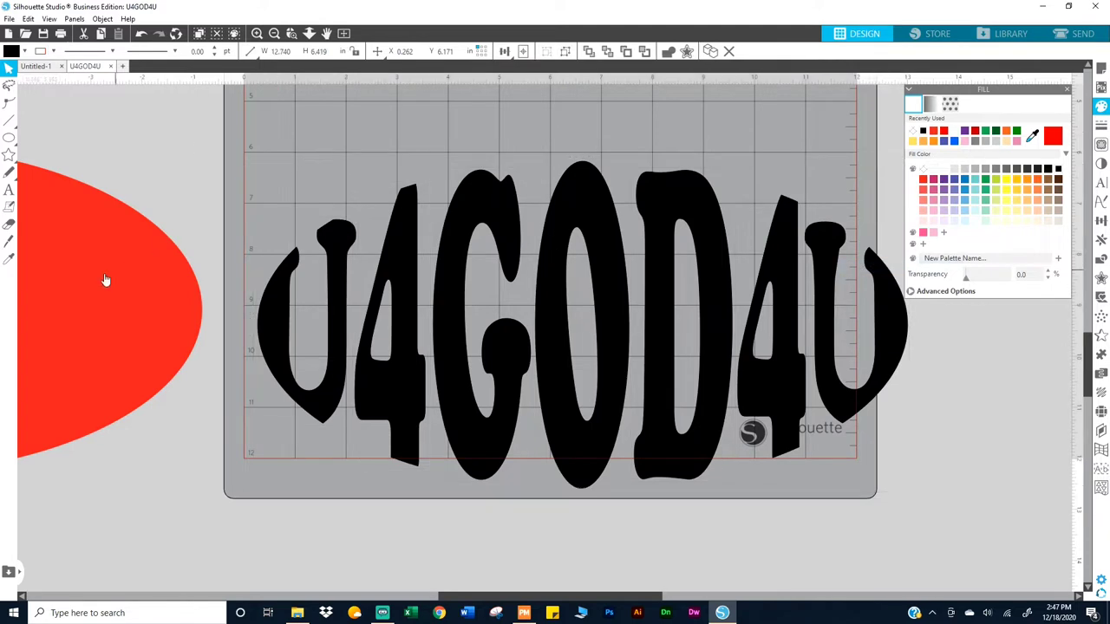
# - Move the spare red ellipse over the grouped lettering and send it to the back
pyautogui.moveTo(105, 280); pyautogui.dragTo(808, 293)
pyautogui.rightClick(806, 295)
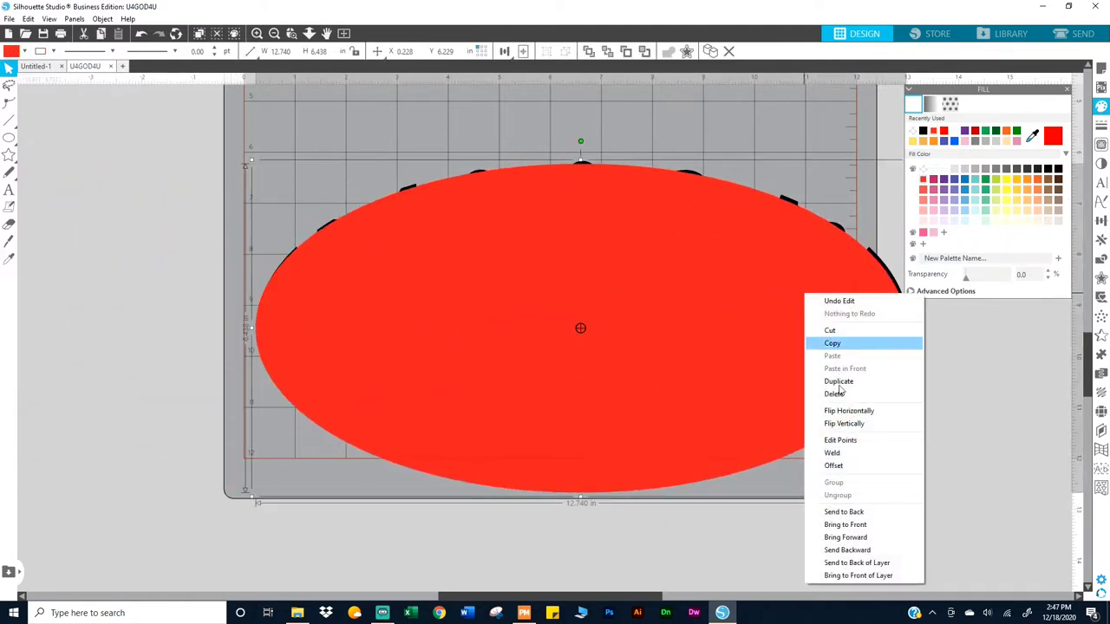
pyautogui.click(844, 512)
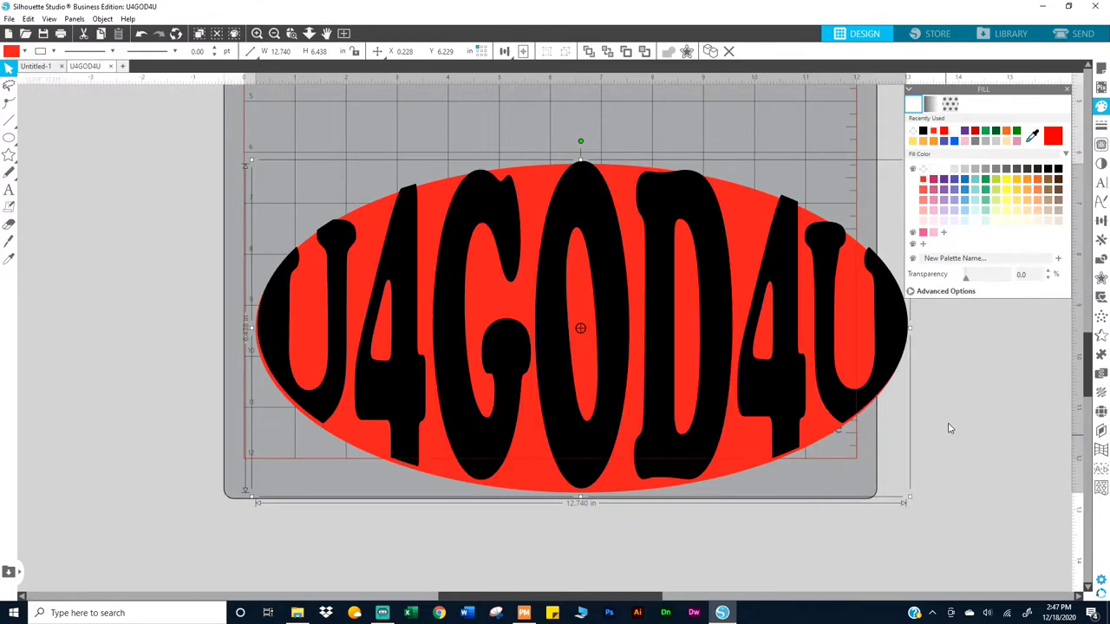
# - Align the grouped lettering and the red ellipse on their common centre, horizontally and vertically
pyautogui.moveTo(954, 414); pyautogui.dragTo(608, 346)
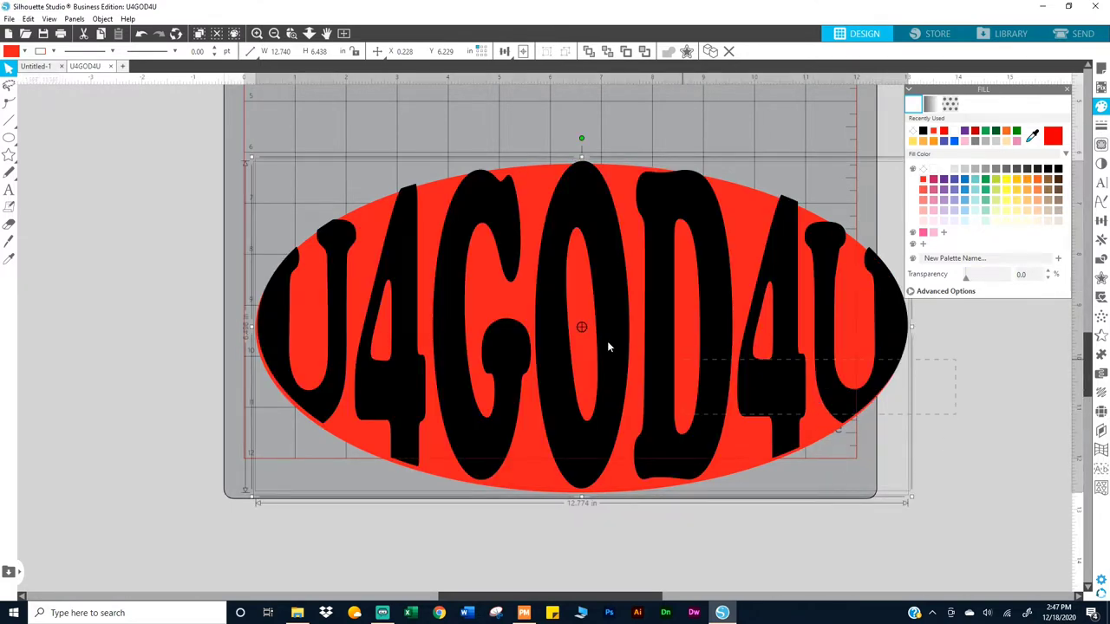
pyautogui.click(104, 20)
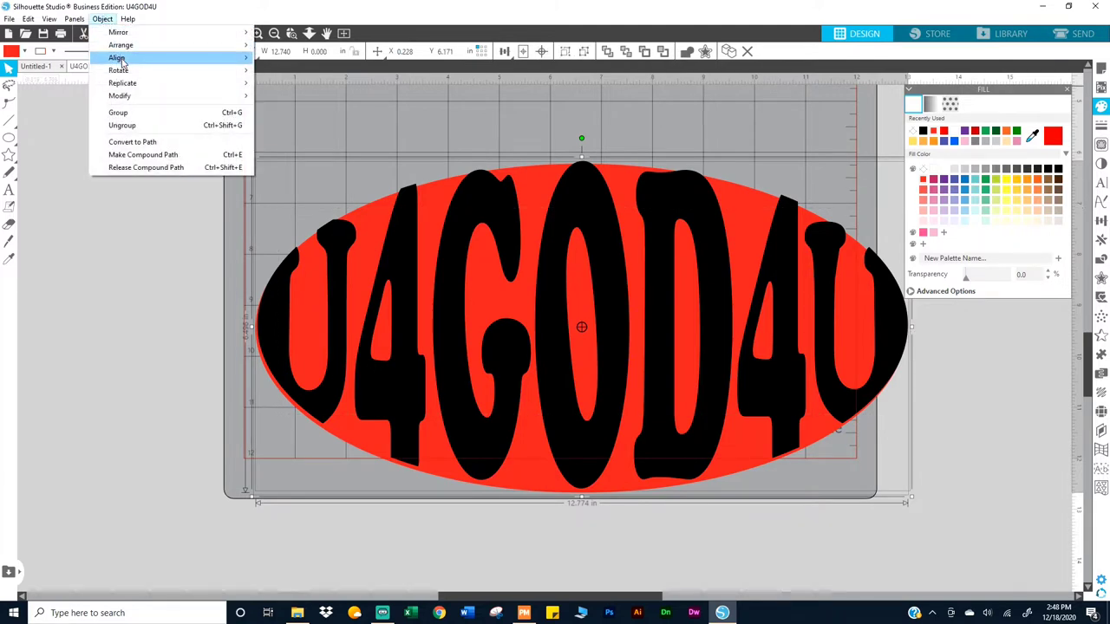
pyautogui.moveTo(177, 61)
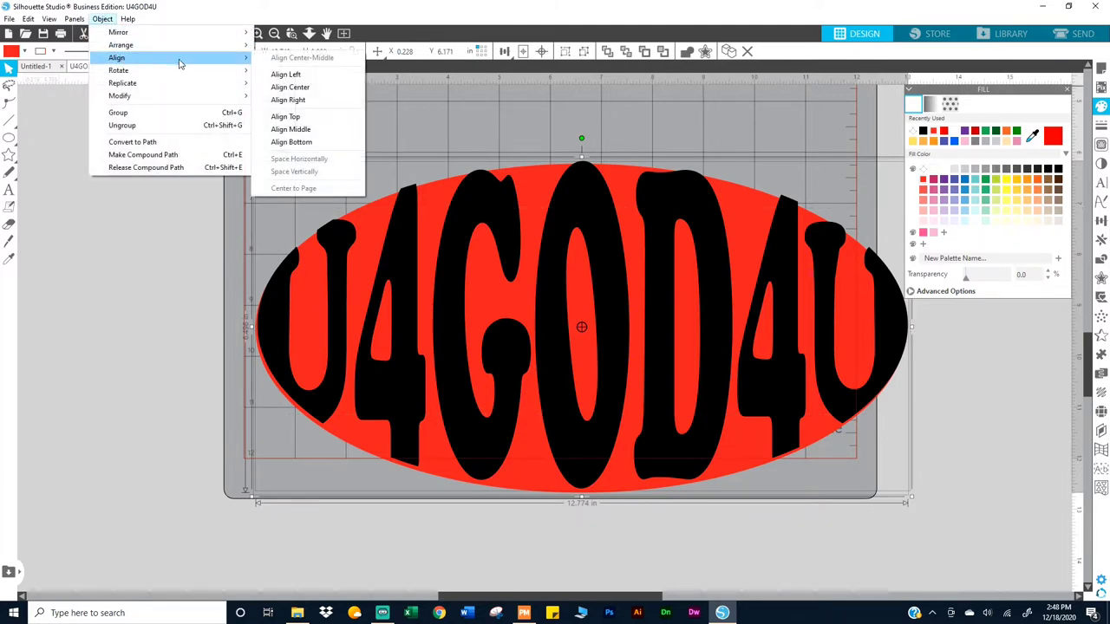
pyautogui.click(281, 76)
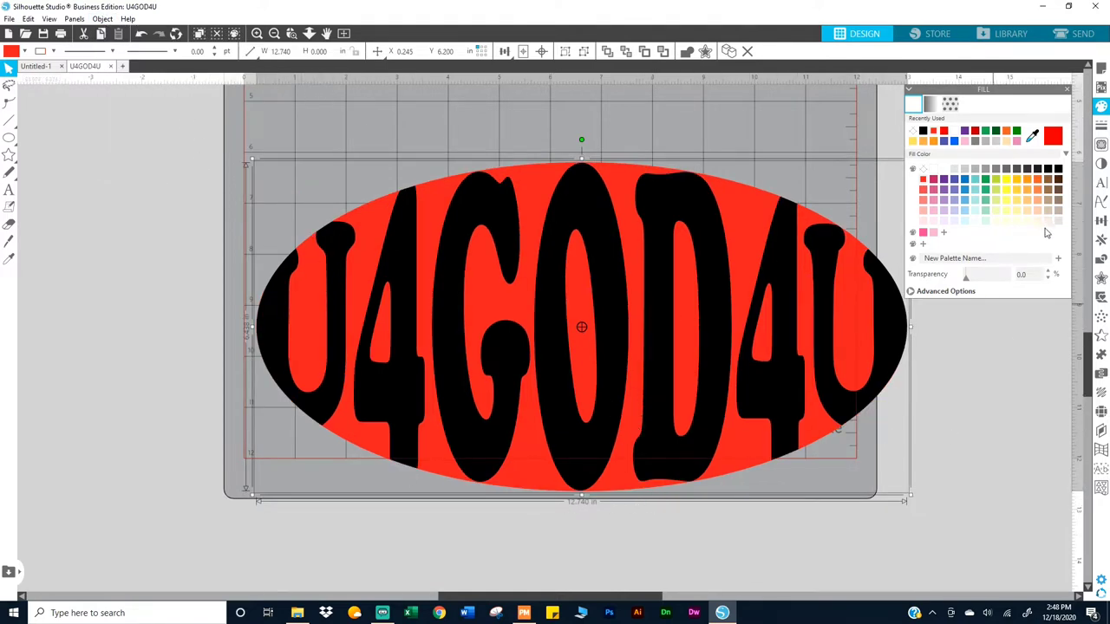
pyautogui.click(994, 443)
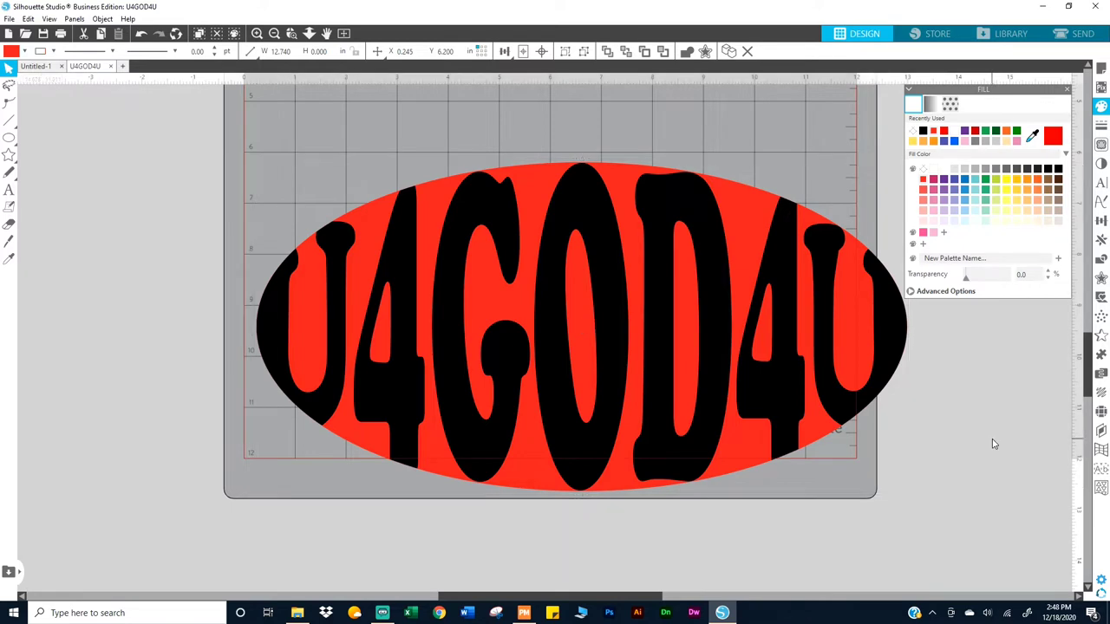
# - Offset the red ellipse outward by 0.125 in with a rounded corner style
pyautogui.click(742, 196)
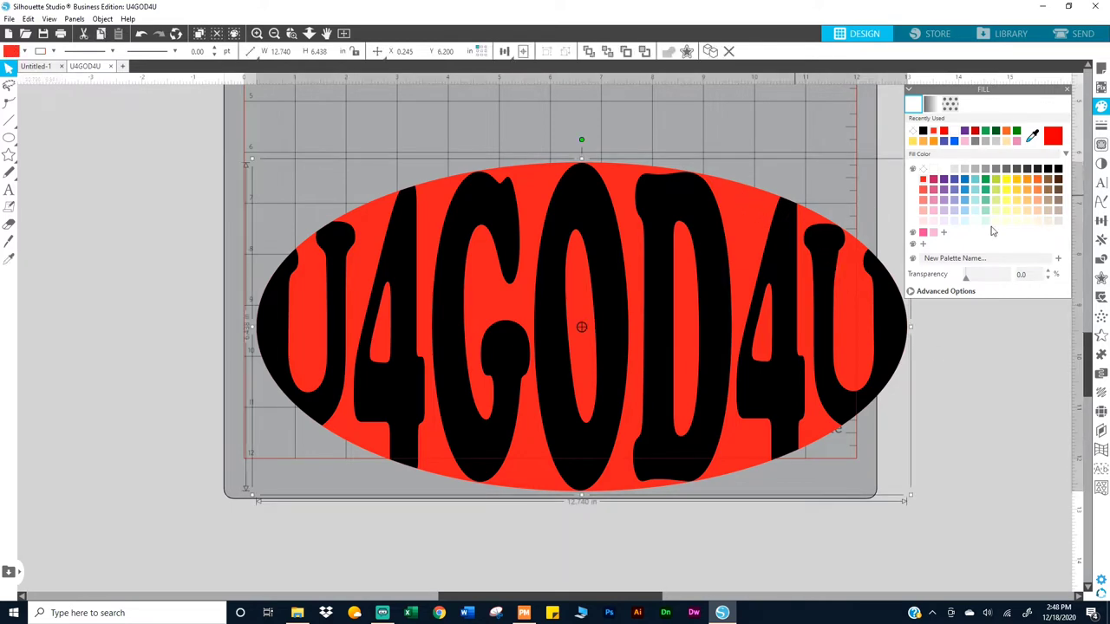
pyautogui.click(1101, 279)
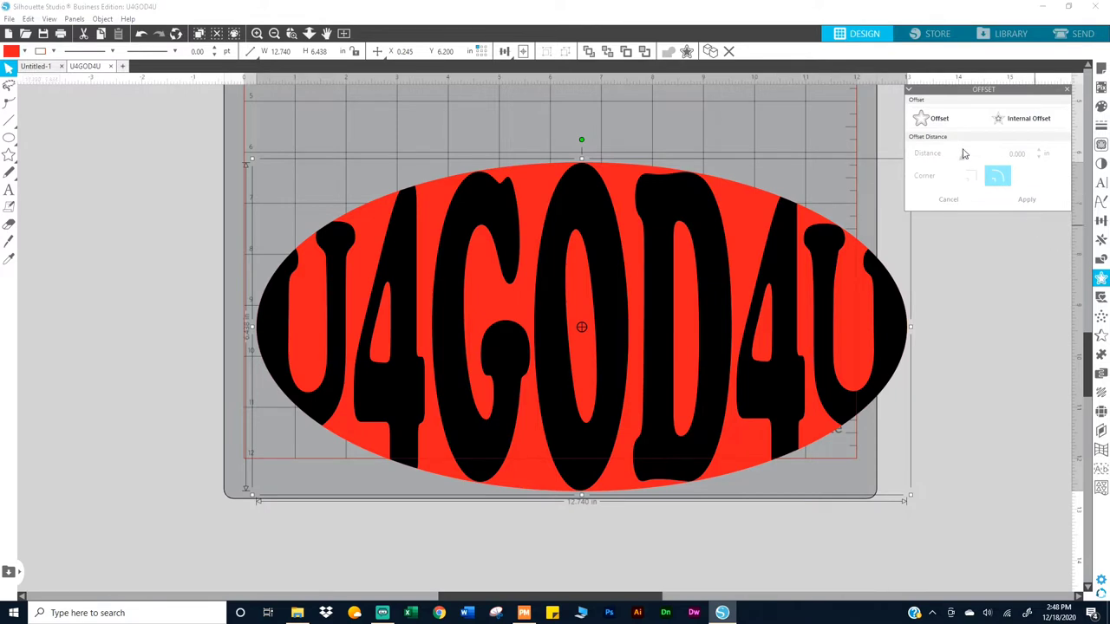
pyautogui.click(937, 121)
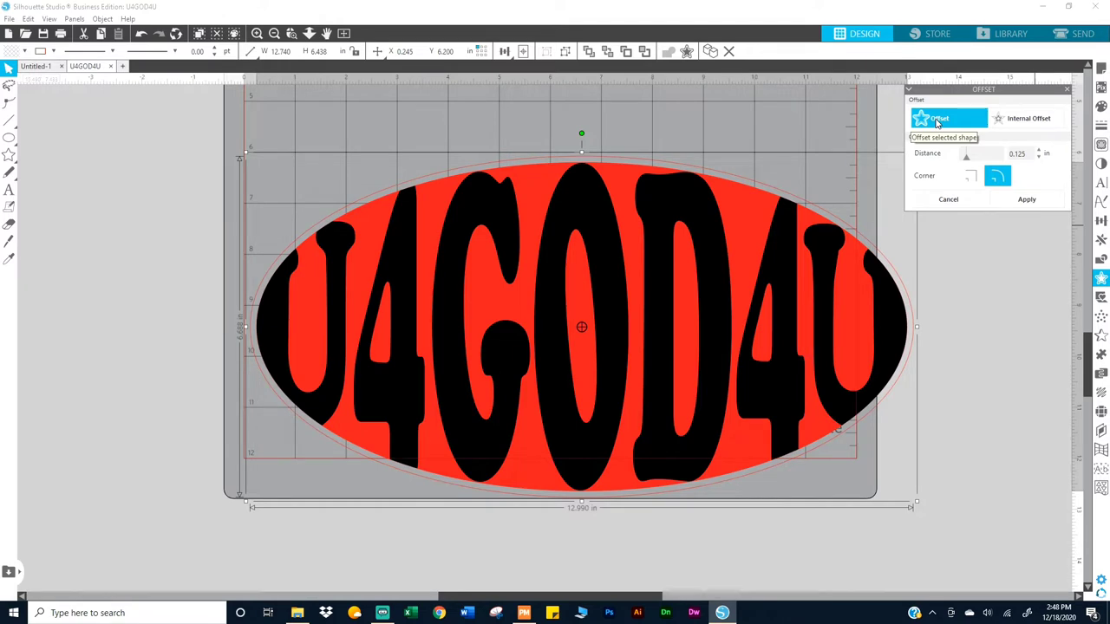
# - Add a second outward offset of 0.200 in around the first offset ellipse and apply it
pyautogui.click(938, 120)
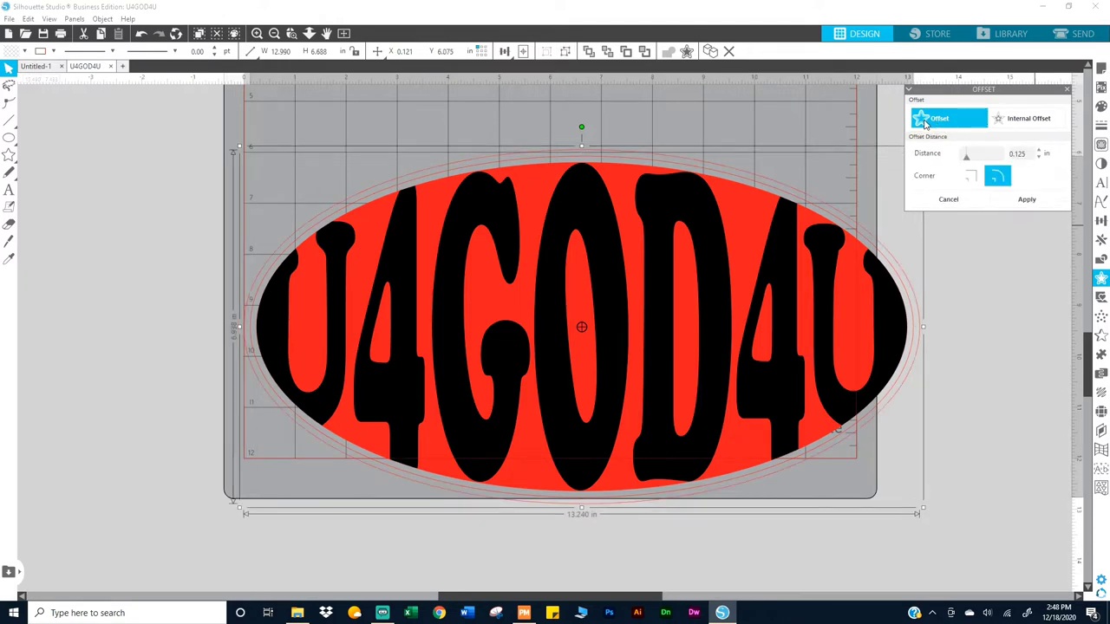
pyautogui.click(1040, 150)
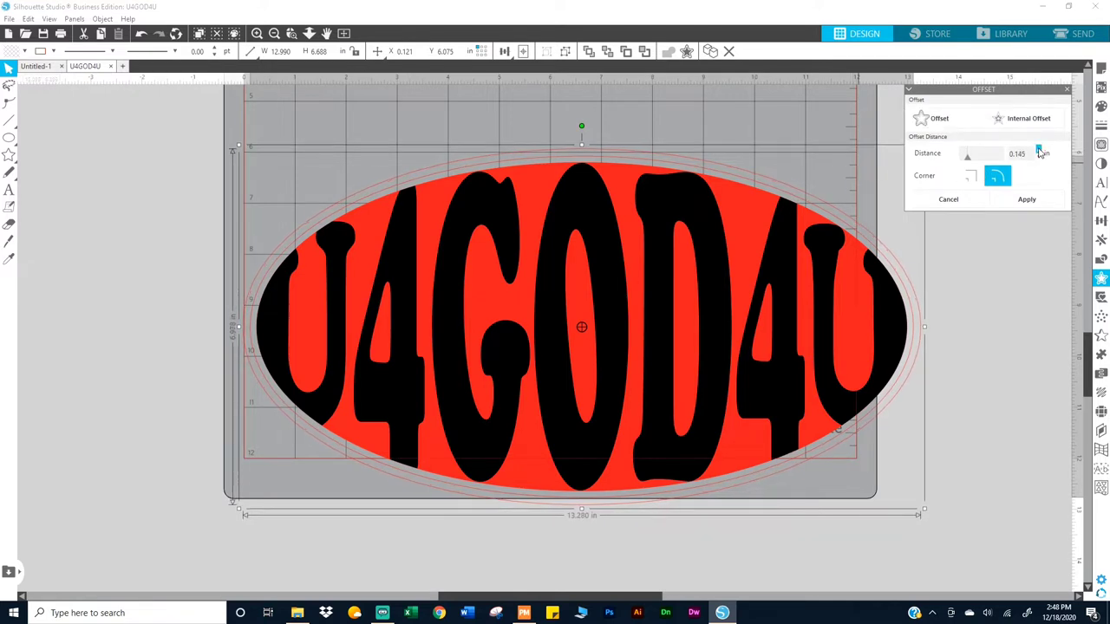
pyautogui.click(1039, 149)
pyautogui.click(1039, 149)
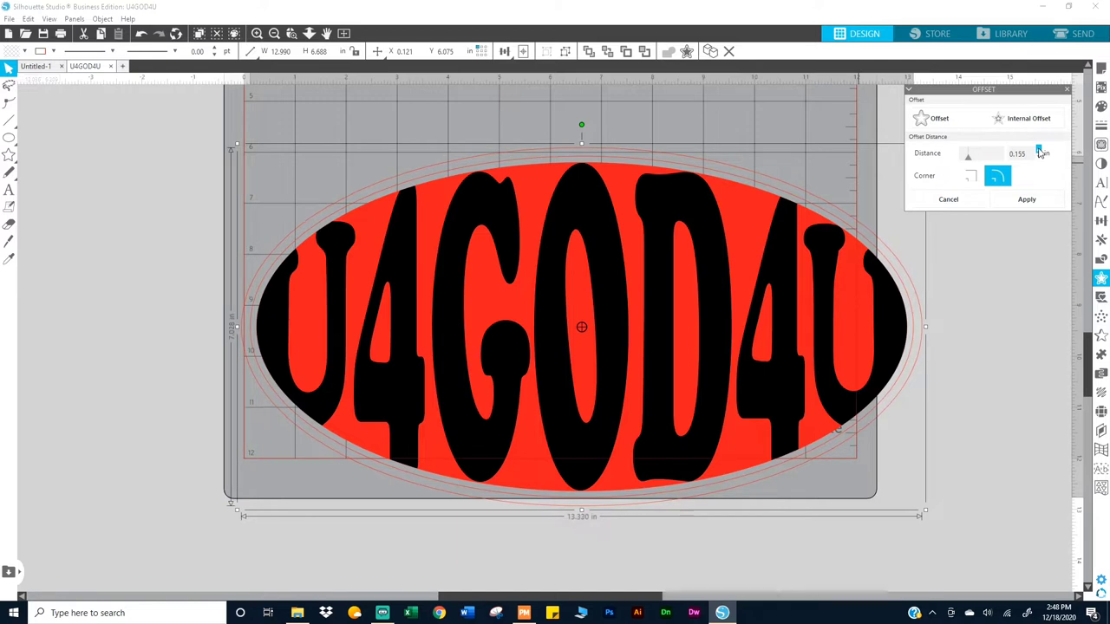
pyautogui.click(1040, 149)
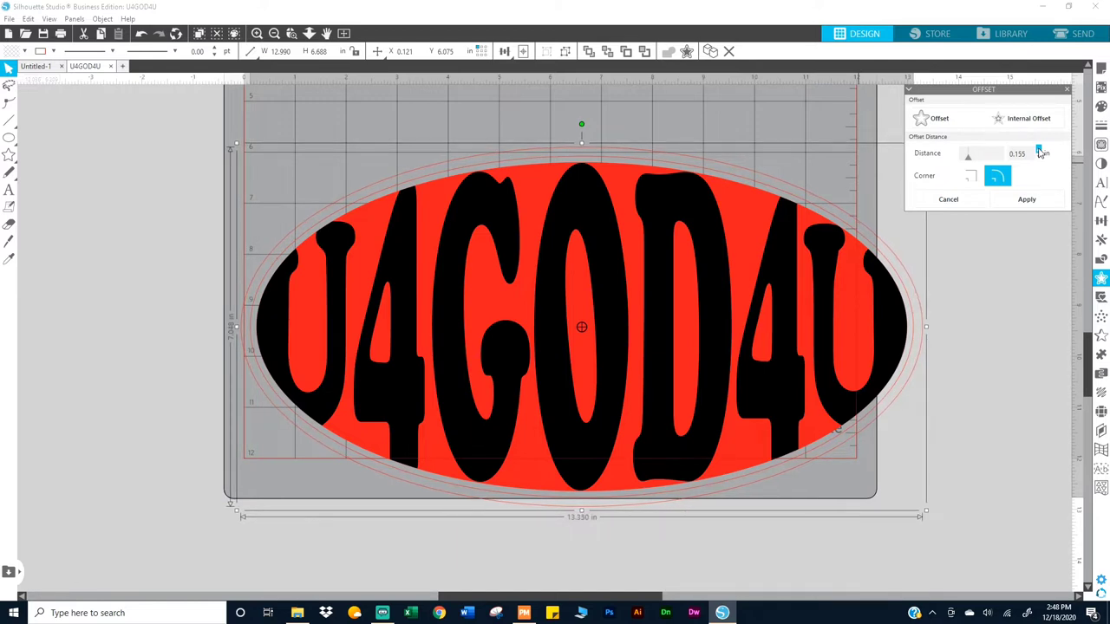
pyautogui.click(1040, 150)
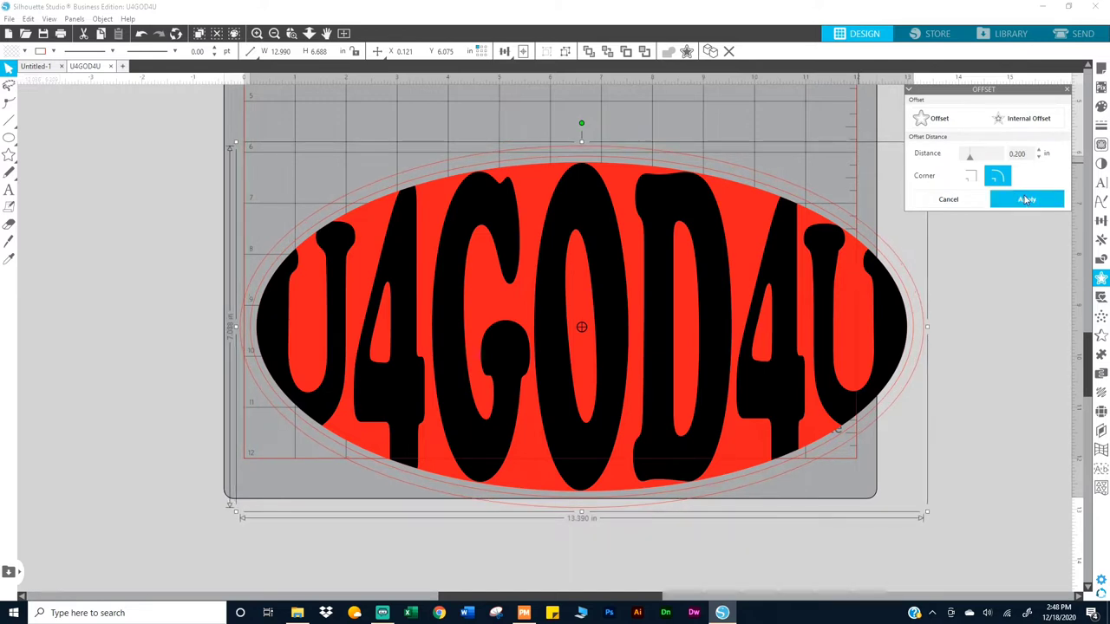
pyautogui.click(1003, 384)
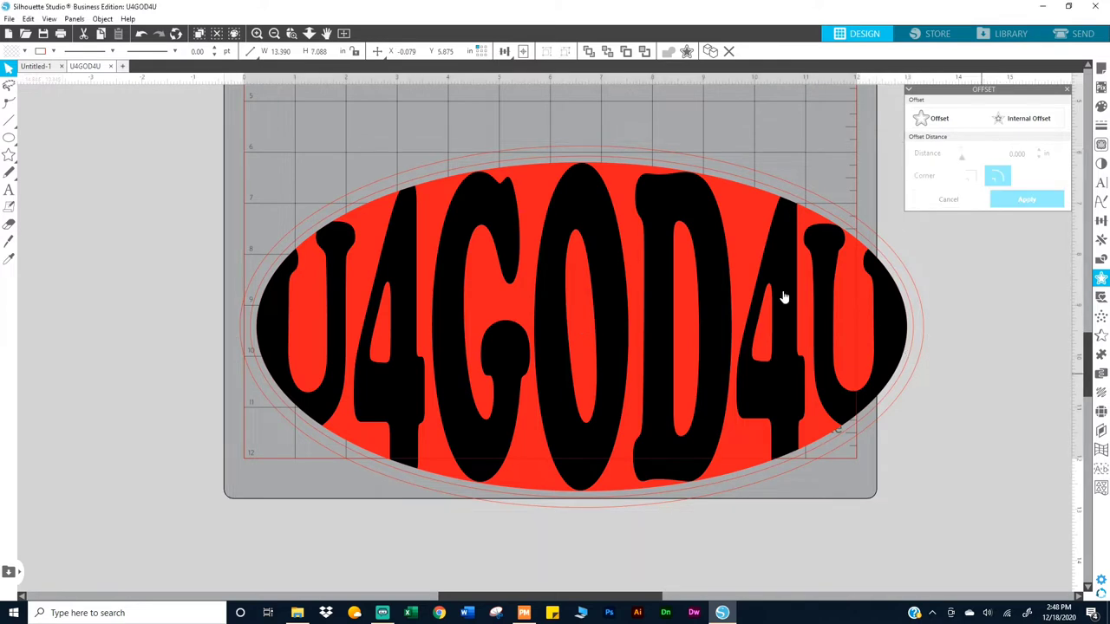
# - Delete the red ellipse and combine the two offset ellipses into a compound path
pyautogui.click(748, 213)
pyautogui.press('Delete')
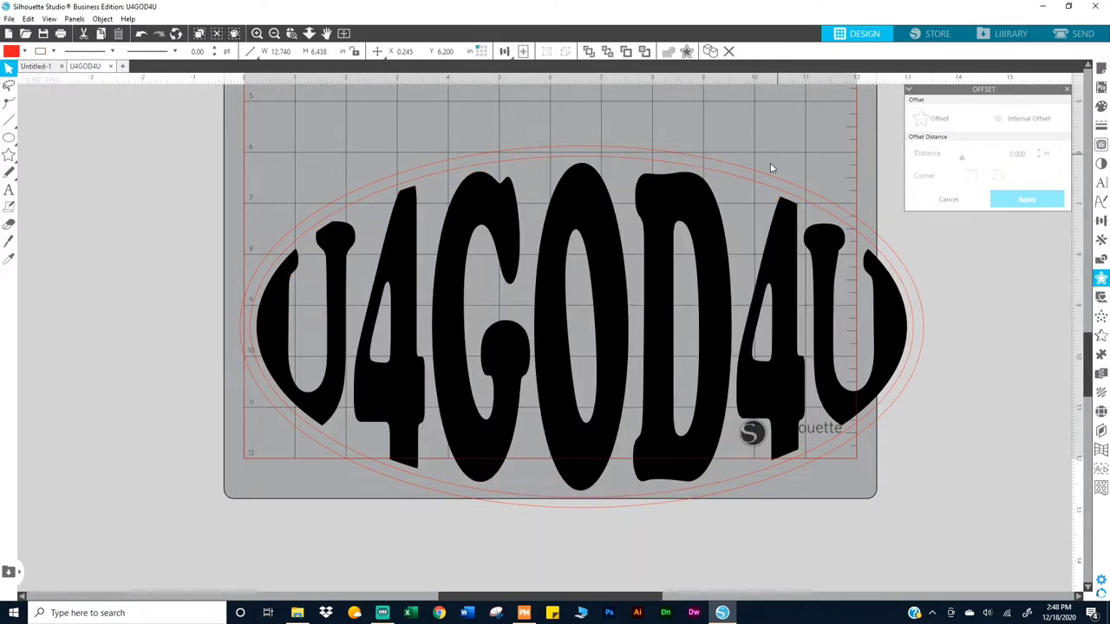
pyautogui.click(749, 167)
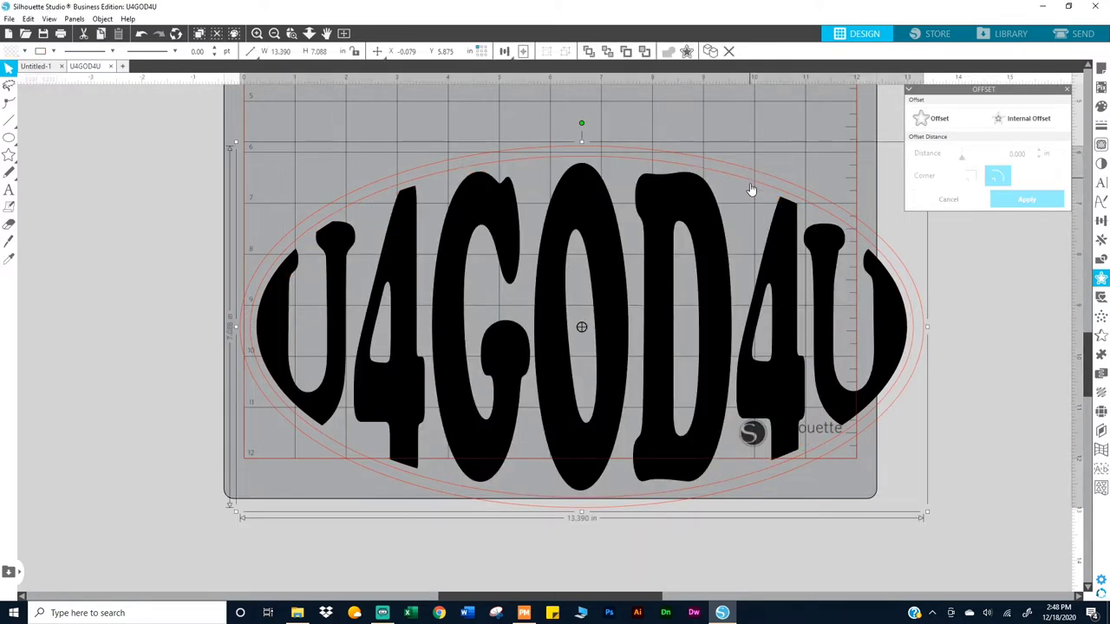
pyautogui.click(751, 184)
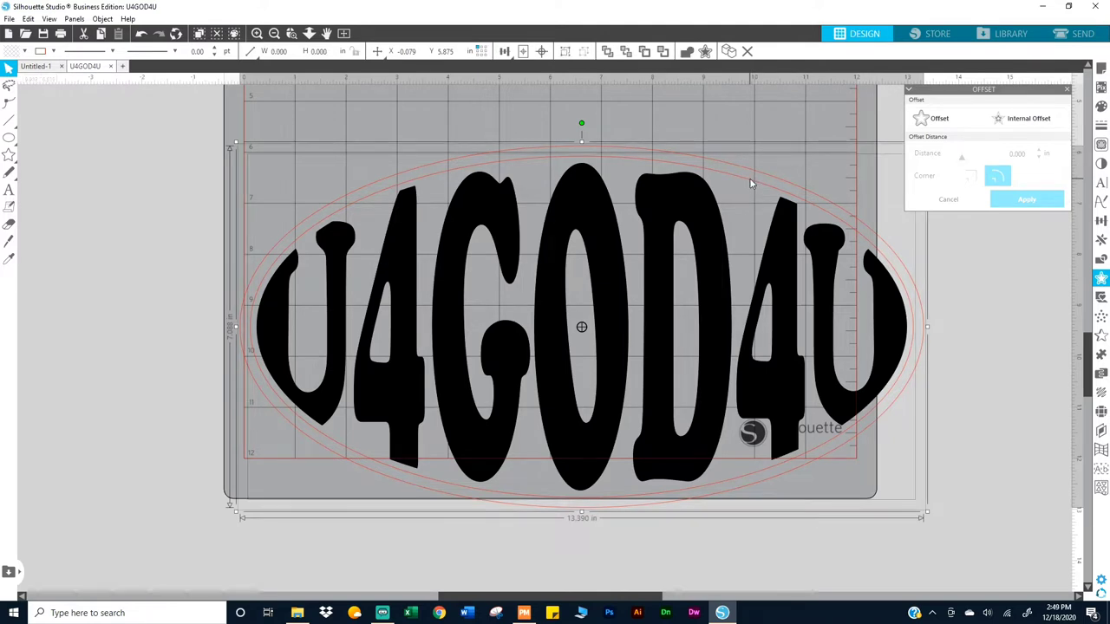
pyautogui.rightClick(751, 184)
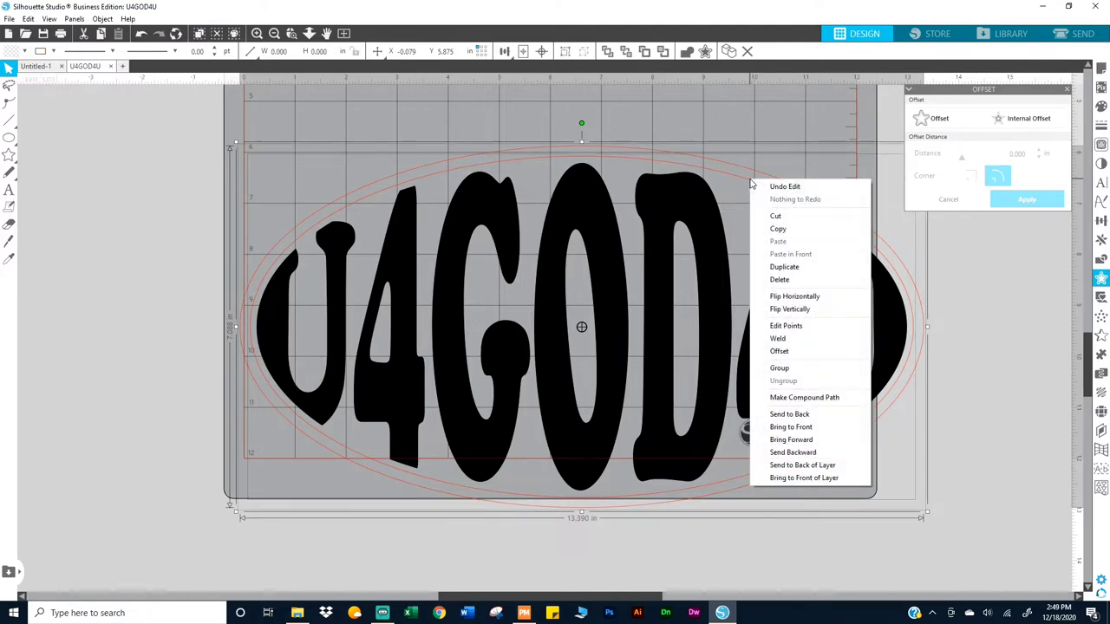
pyautogui.click(791, 399)
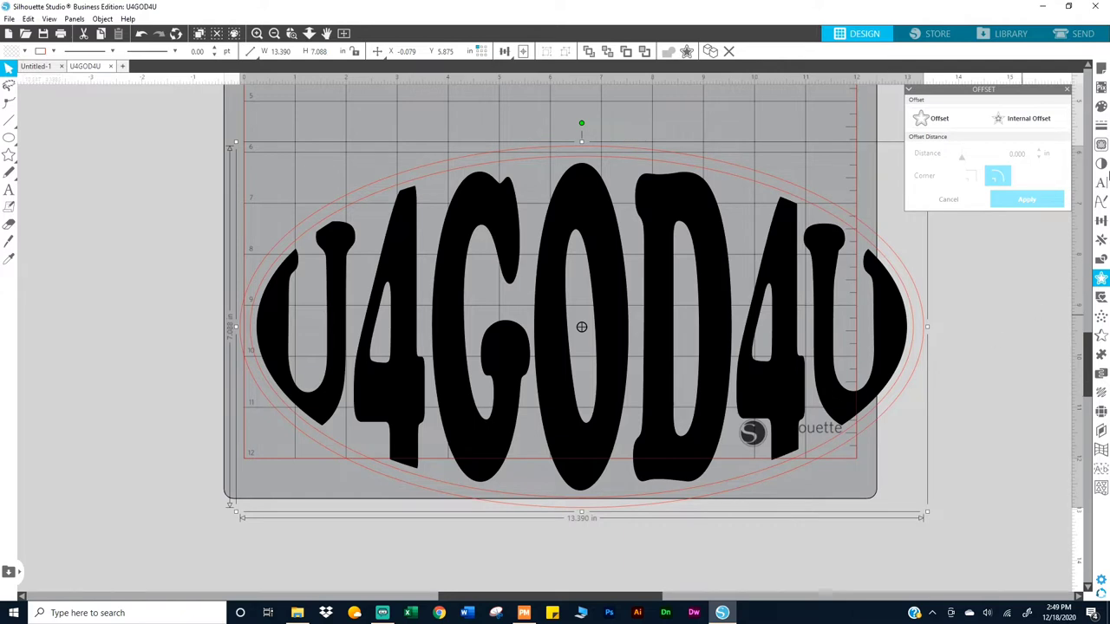
# - Fill the ring around the lettering with black and remove its red outline
pyautogui.click(1102, 106)
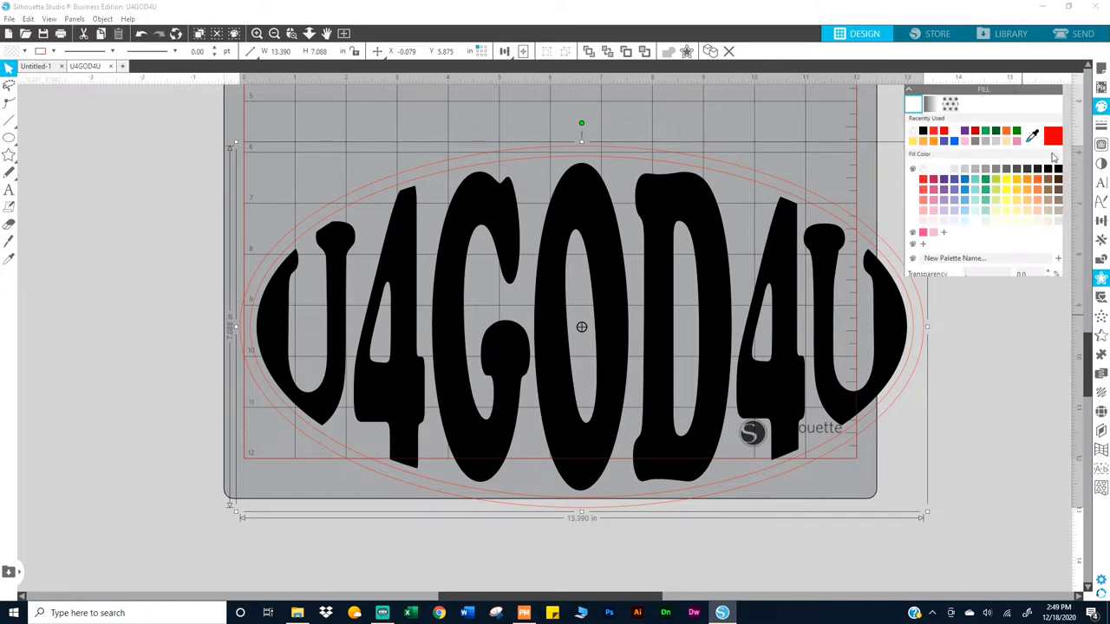
pyautogui.click(1058, 170)
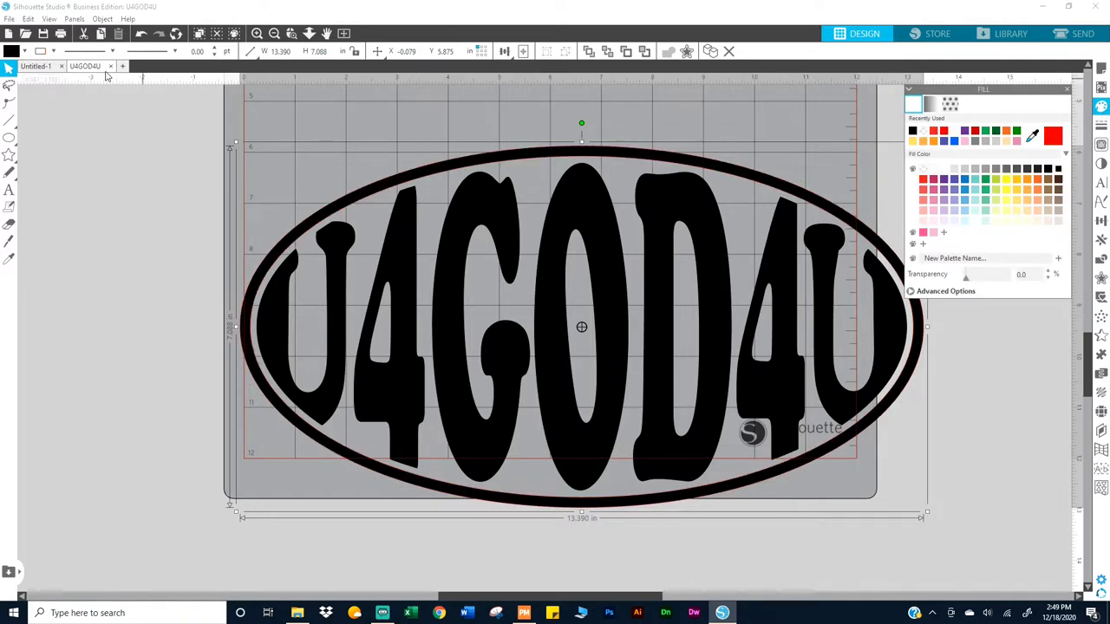
pyautogui.click(54, 52)
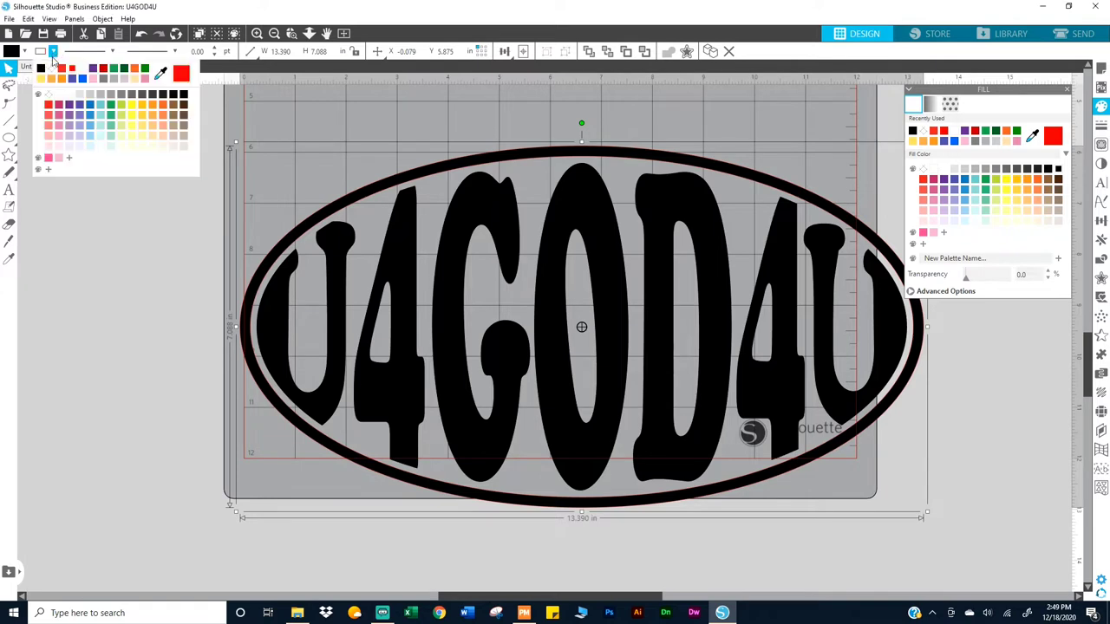
pyautogui.click(49, 97)
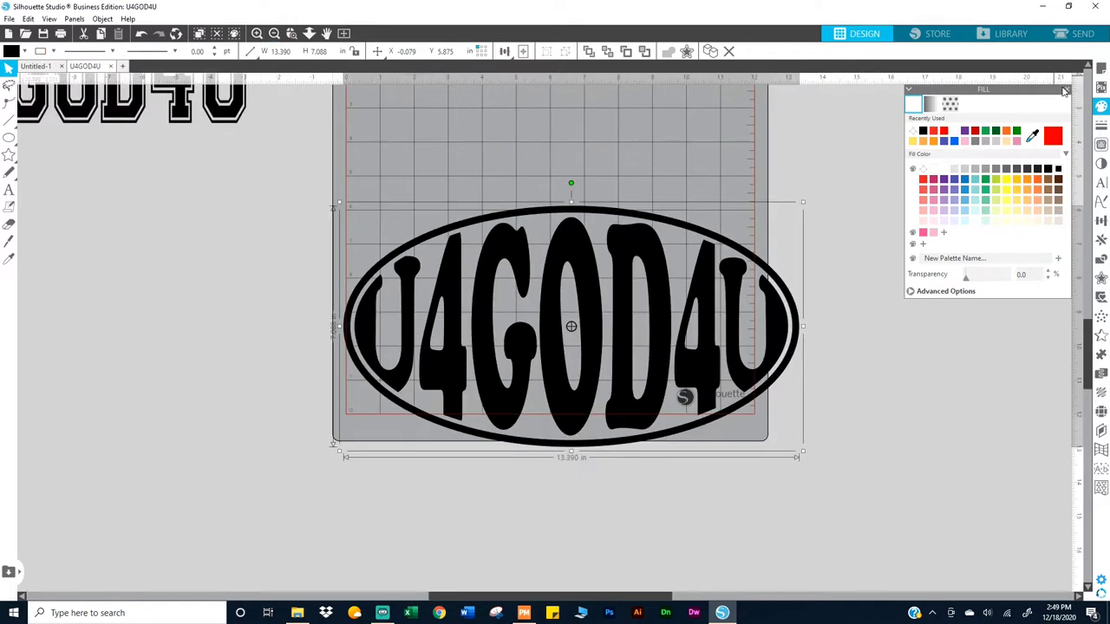
pyautogui.click(1068, 90)
pyautogui.scroll(5, 749, 432)
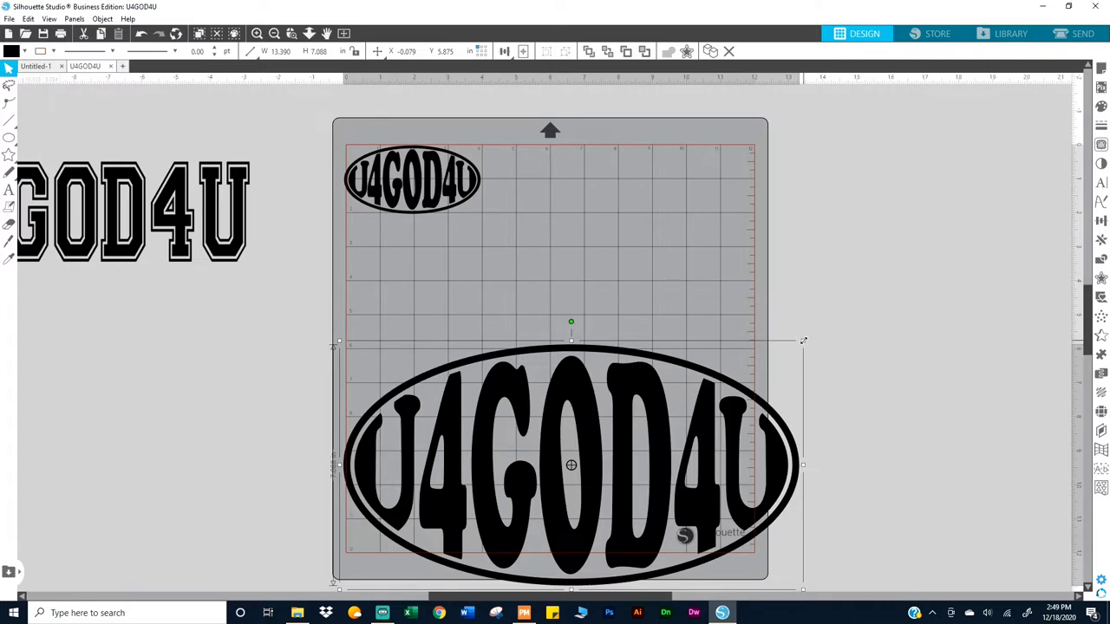
pyautogui.moveTo(803, 341); pyautogui.dragTo(726, 398)
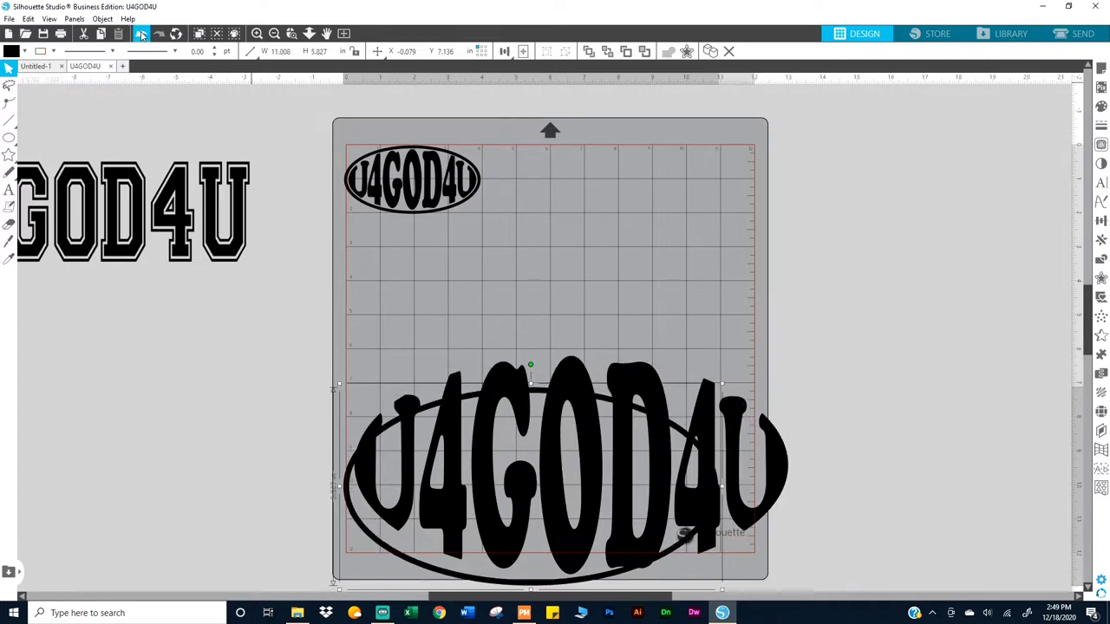
pyautogui.hotkey('ctrl', 'z')
# - Group the black ring with the large lettering and scale the group down to about 3.53 by 1.87 in
pyautogui.scroll(-3, 457, 379)
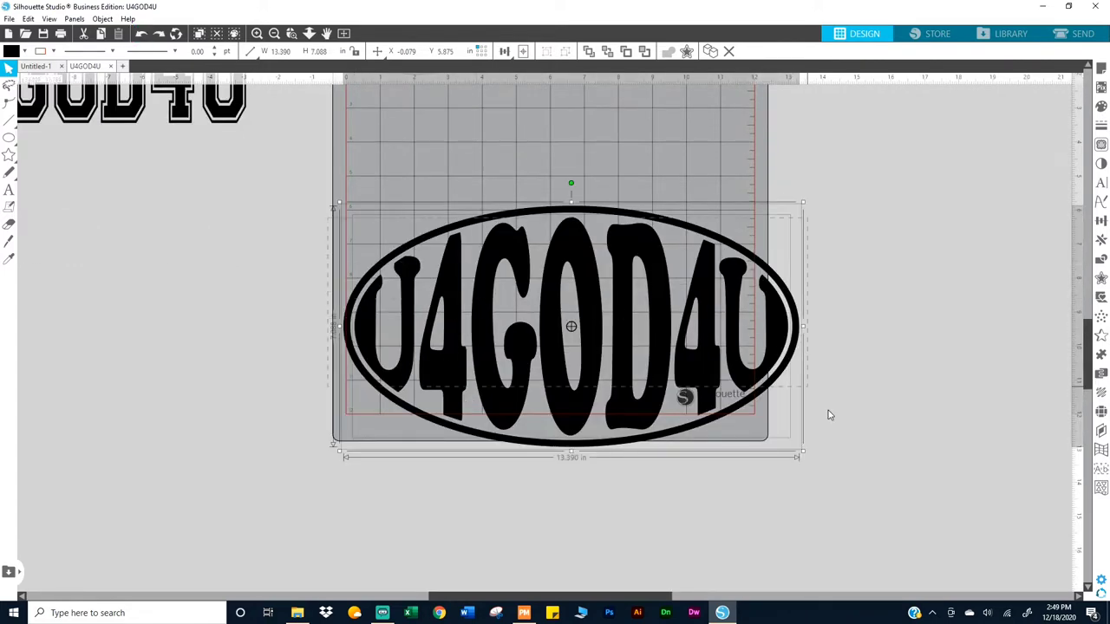
pyautogui.rightClick(768, 330)
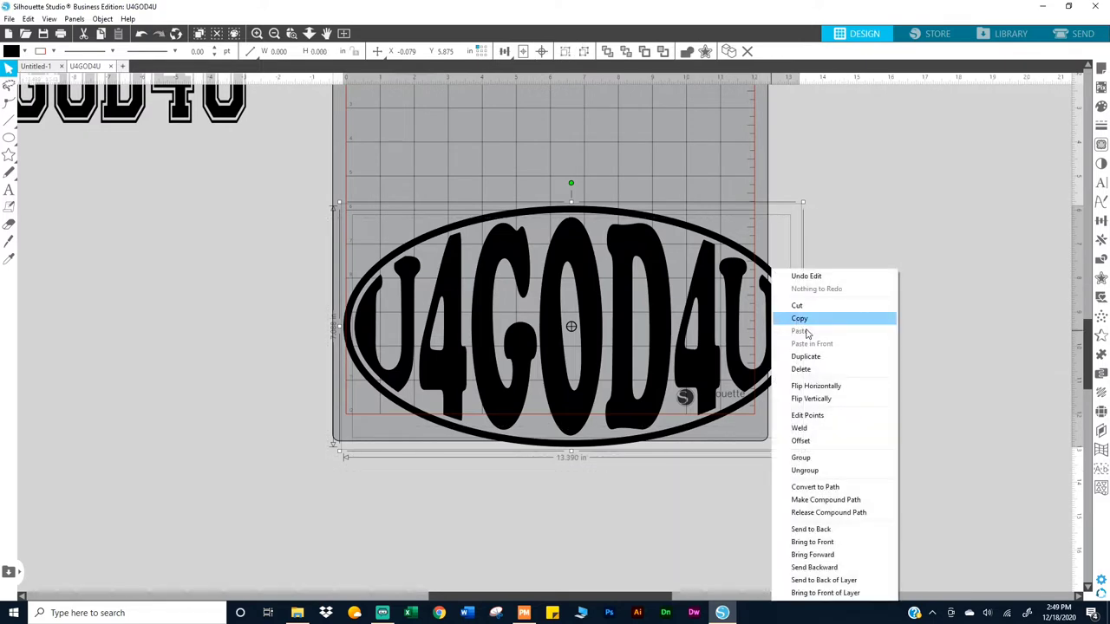
pyautogui.click(806, 457)
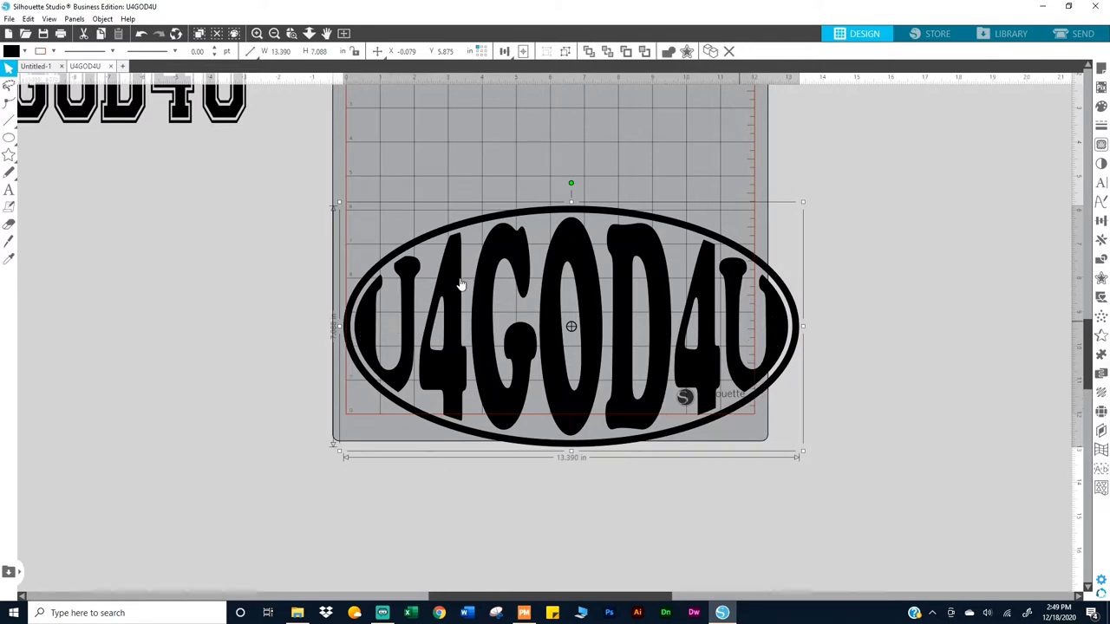
pyautogui.moveTo(805, 201); pyautogui.dragTo(475, 358)
# - Move the reduced design up beneath the finished small oval and enlarge it to about 4.63 by 2.45 in
pyautogui.scroll(3, 473, 357)
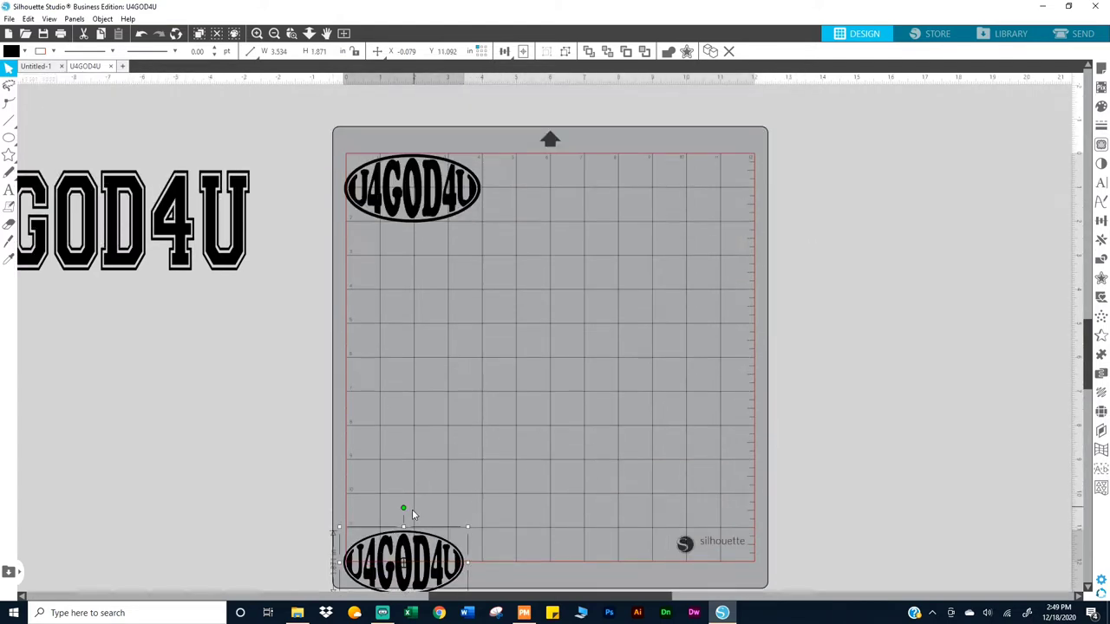
pyautogui.moveTo(403, 509); pyautogui.dragTo(431, 310)
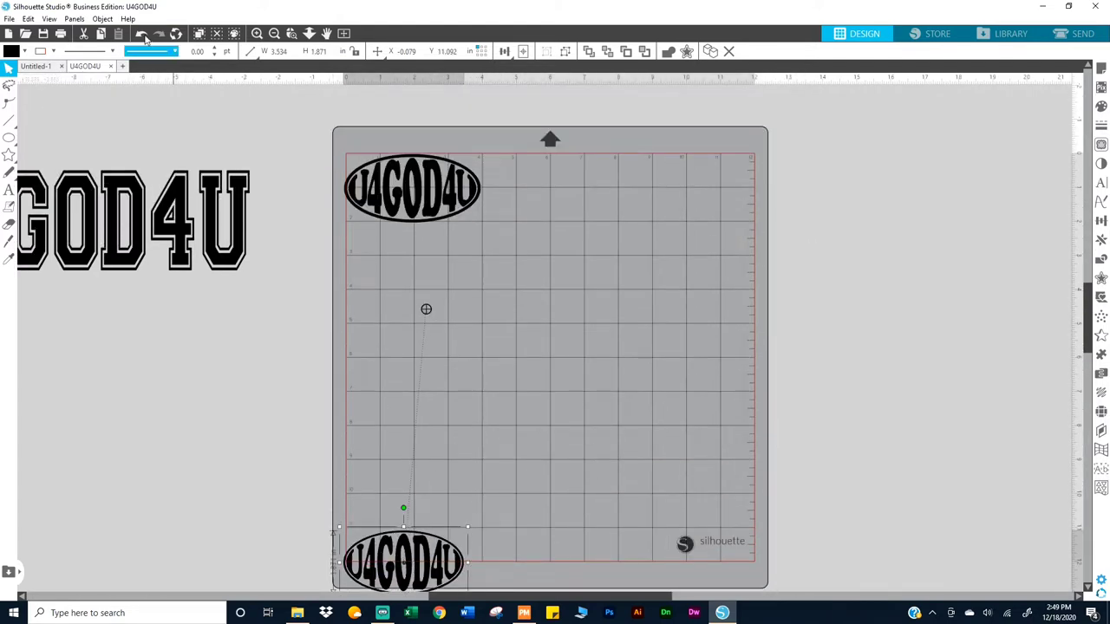
pyautogui.scroll(-3, 427, 427)
pyautogui.moveTo(427, 428); pyautogui.dragTo(442, 289)
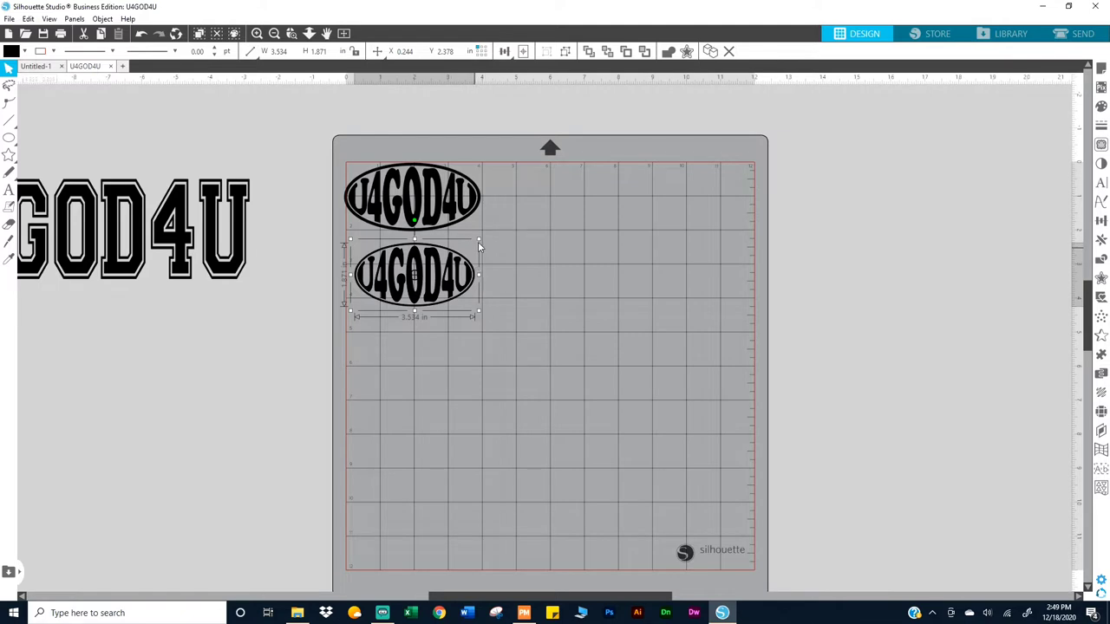
pyautogui.moveTo(478, 238); pyautogui.dragTo(507, 234)
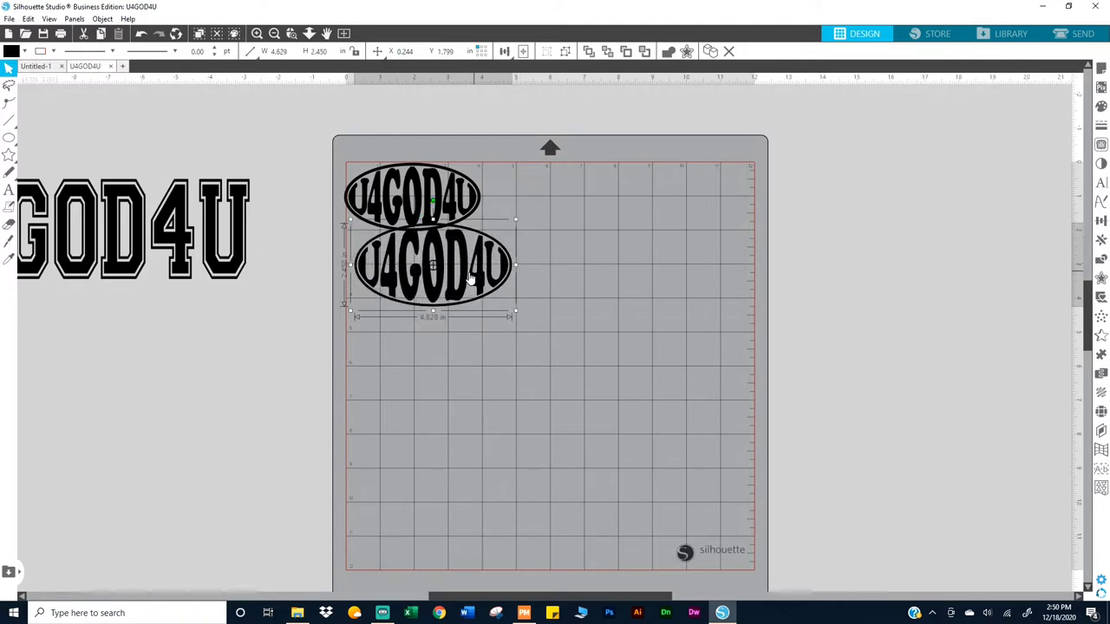
pyautogui.moveTo(453, 298); pyautogui.dragTo(450, 301)
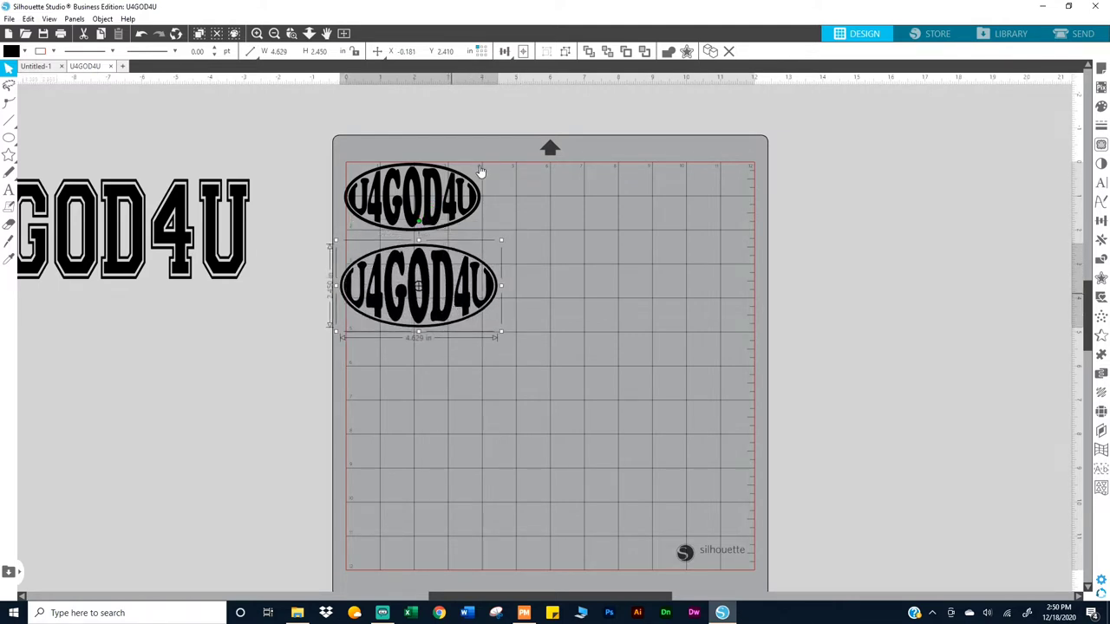
# - Delete the larger oval design and move the remaining oval just inside the cutting border, at about X 0.149 and Y 0.165 in
pyautogui.press('Delete')
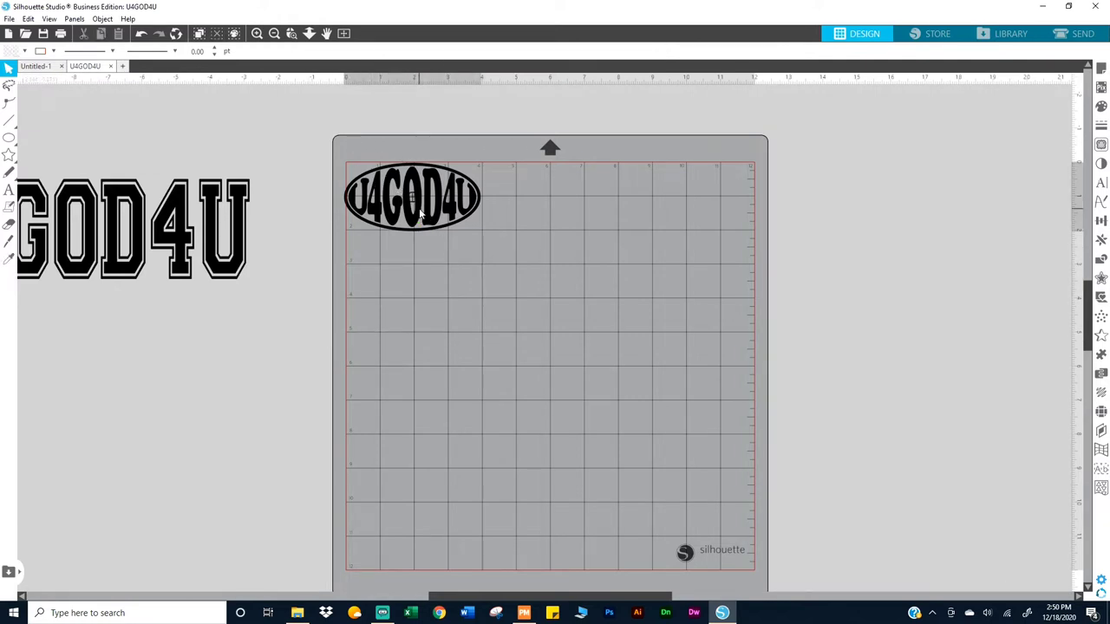
pyautogui.moveTo(420, 214); pyautogui.dragTo(427, 219)
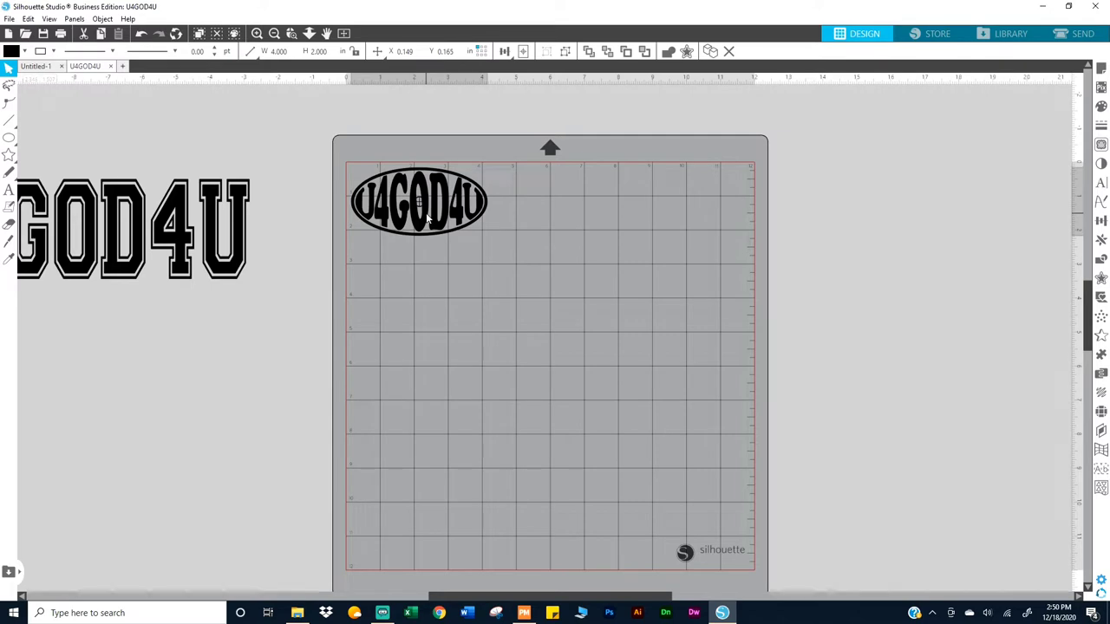
# - Select the whole oval design on the mat and fill it with white
pyautogui.press('Escape')
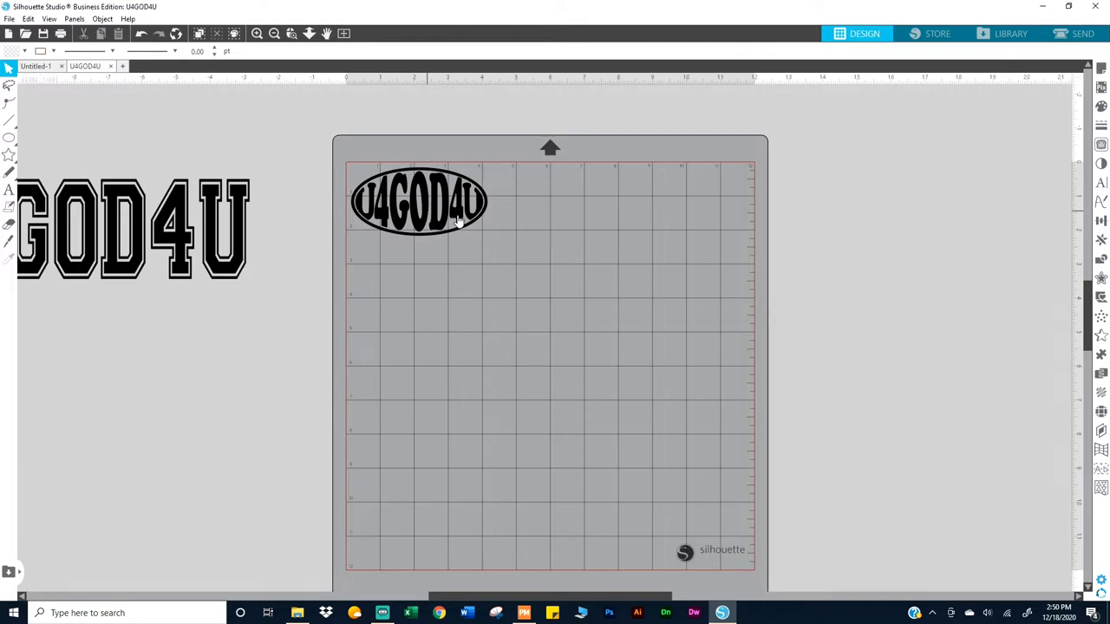
pyautogui.moveTo(508, 261); pyautogui.dragTo(349, 177)
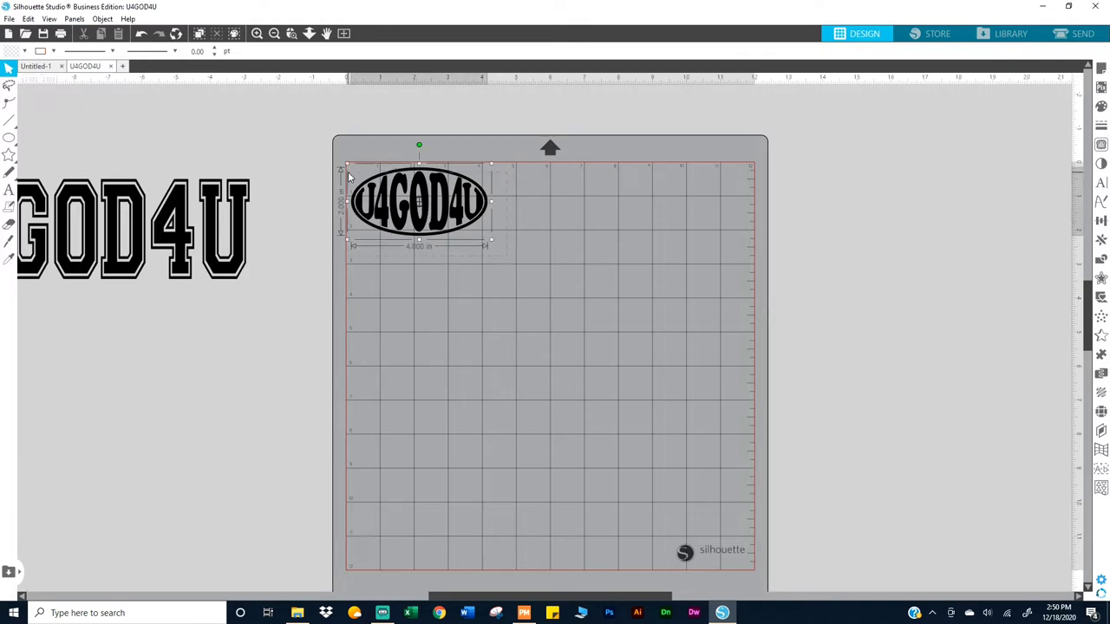
pyautogui.click(1100, 111)
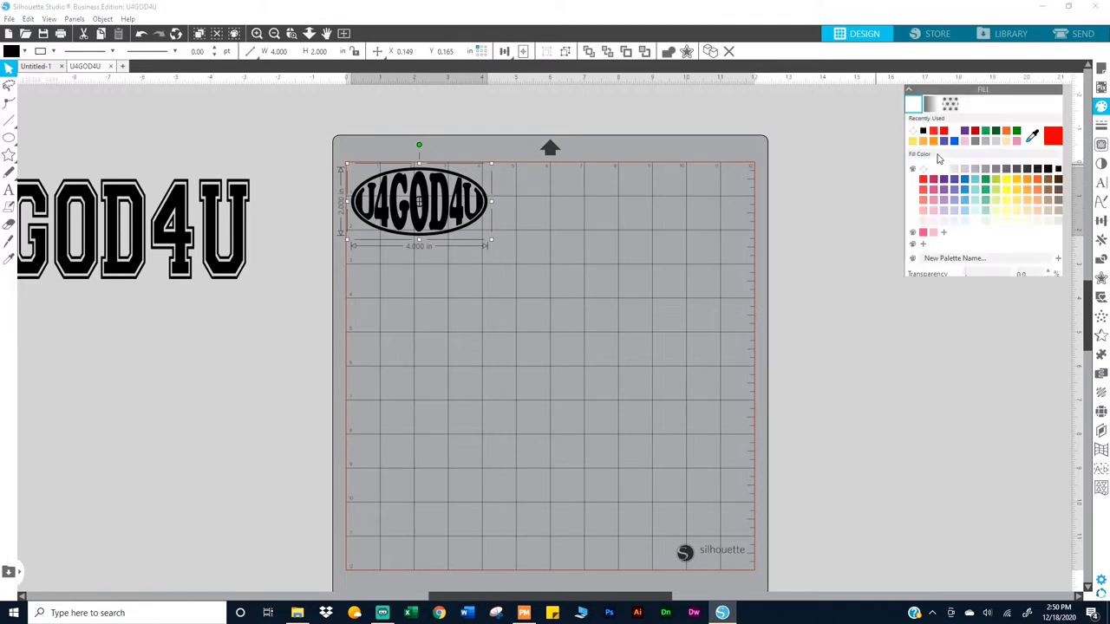
pyautogui.click(935, 169)
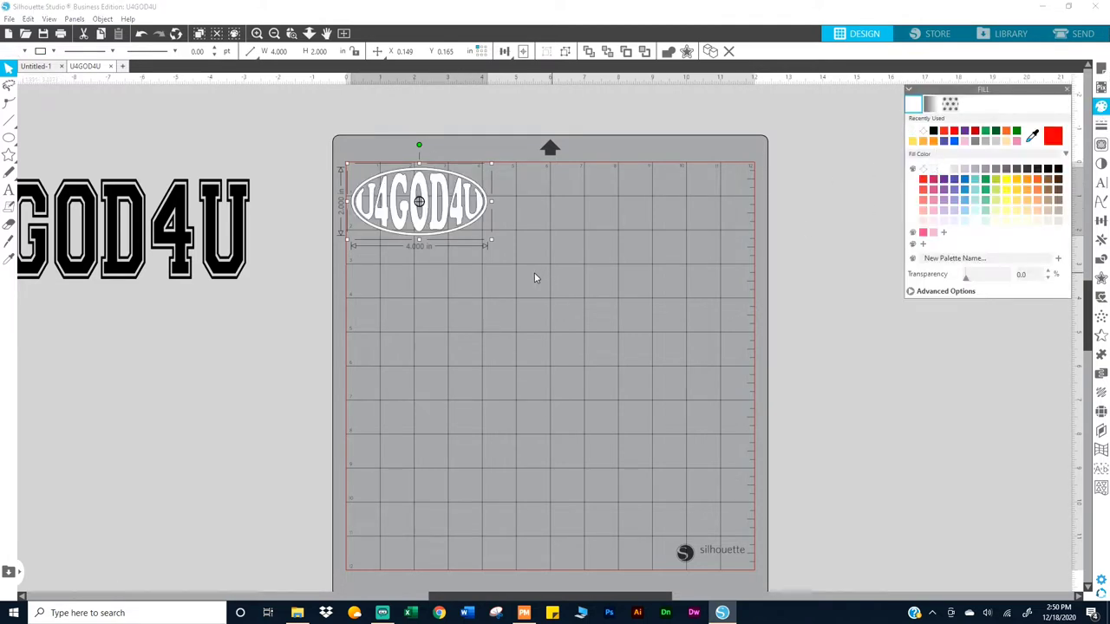
# - Reposition the white oval near the mat's upper corner, just inside the cutting border, at about X 0.149 and Y 0.148 in
pyautogui.moveTo(441, 224); pyautogui.dragTo(445, 226)
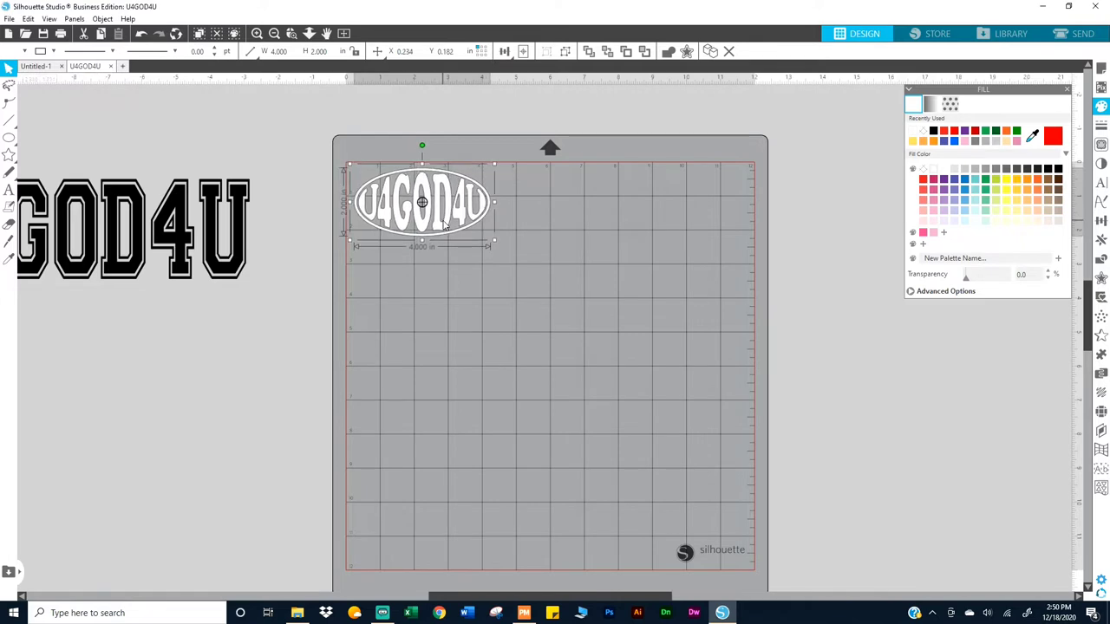
pyautogui.press('Left')
pyautogui.press('Left')
pyautogui.press('Left')
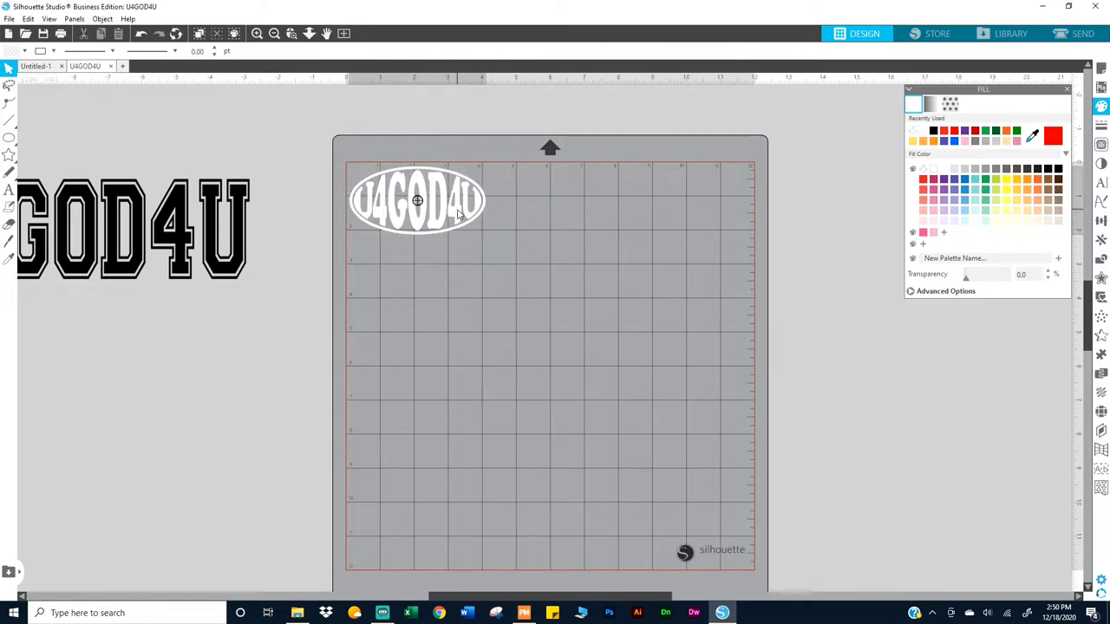
pyautogui.press('Up')
pyautogui.press('Right')
pyautogui.press('Right')
pyautogui.press('Right')
pyautogui.press('Right')
pyautogui.press('Right')
pyautogui.press('Right')
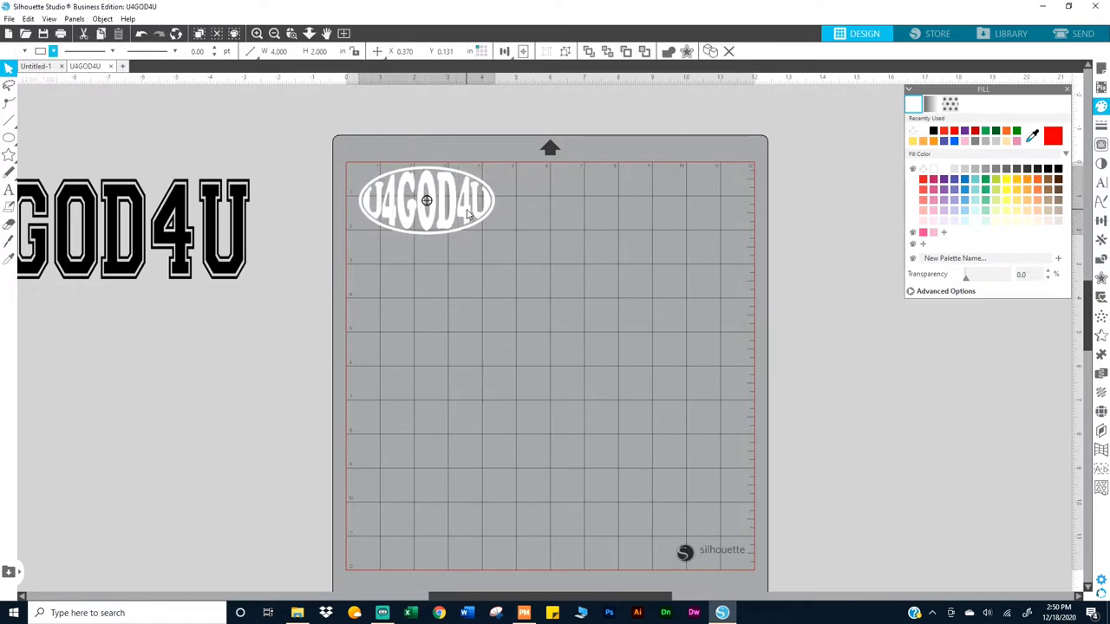
pyautogui.moveTo(467, 214)
pyautogui.mouseDown()
pyautogui.moveTo(461, 224)
pyautogui.moveTo(462, 211)
pyautogui.mouseUp()
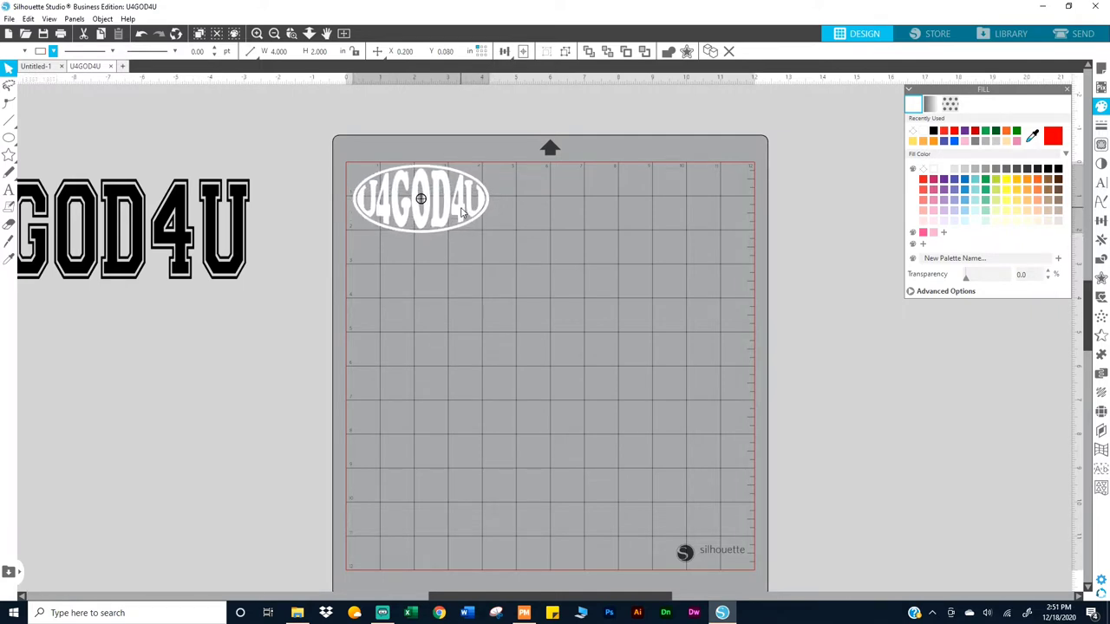
pyautogui.click(442, 224)
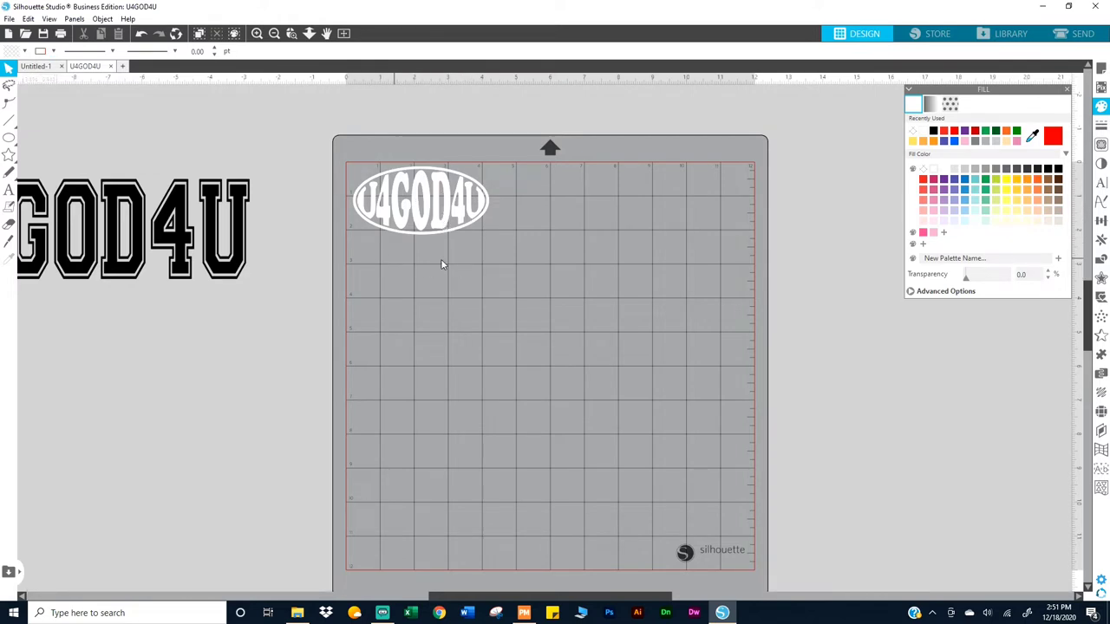
pyautogui.moveTo(460, 220); pyautogui.dragTo(459, 221)
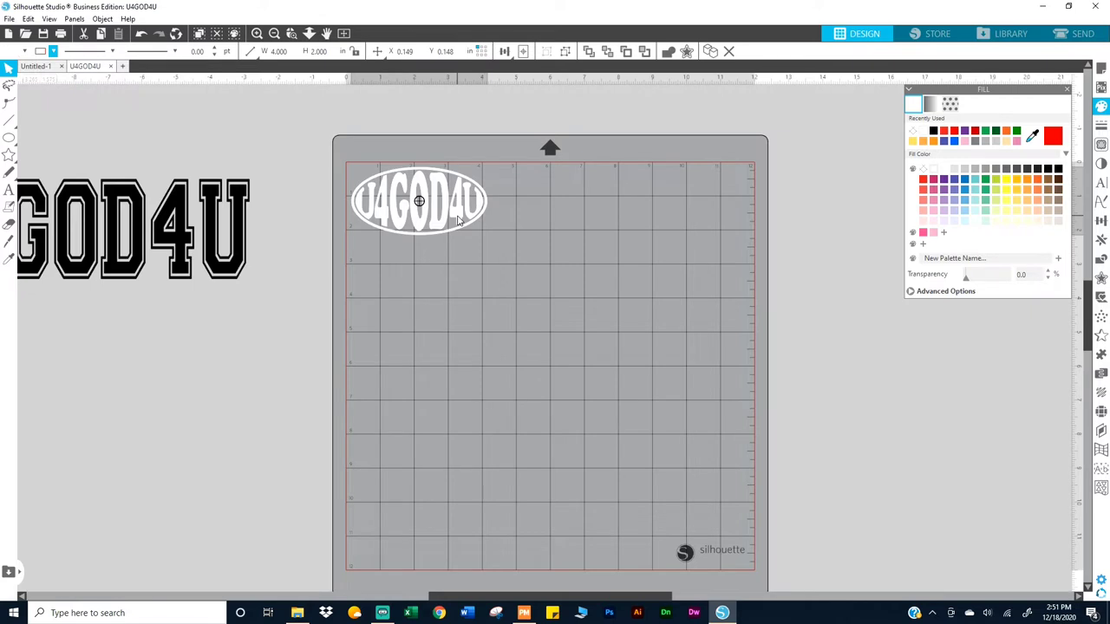
pyautogui.click(459, 221)
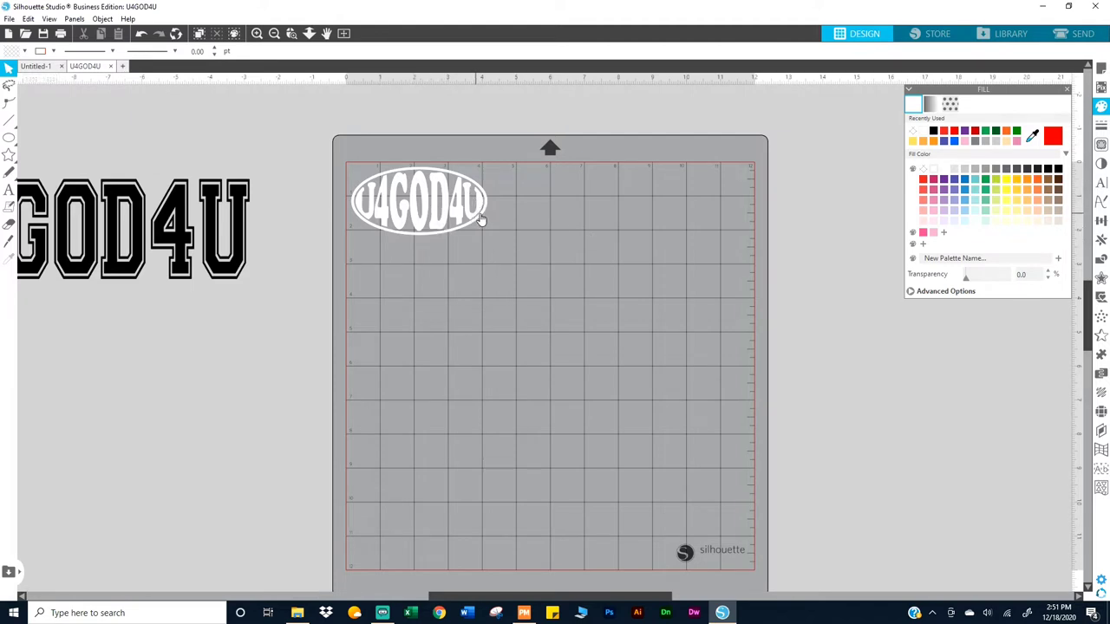
# - Open the cut settings for the design and set Tool 1's material to Heat Transfer, Smooth
pyautogui.click(1102, 70)
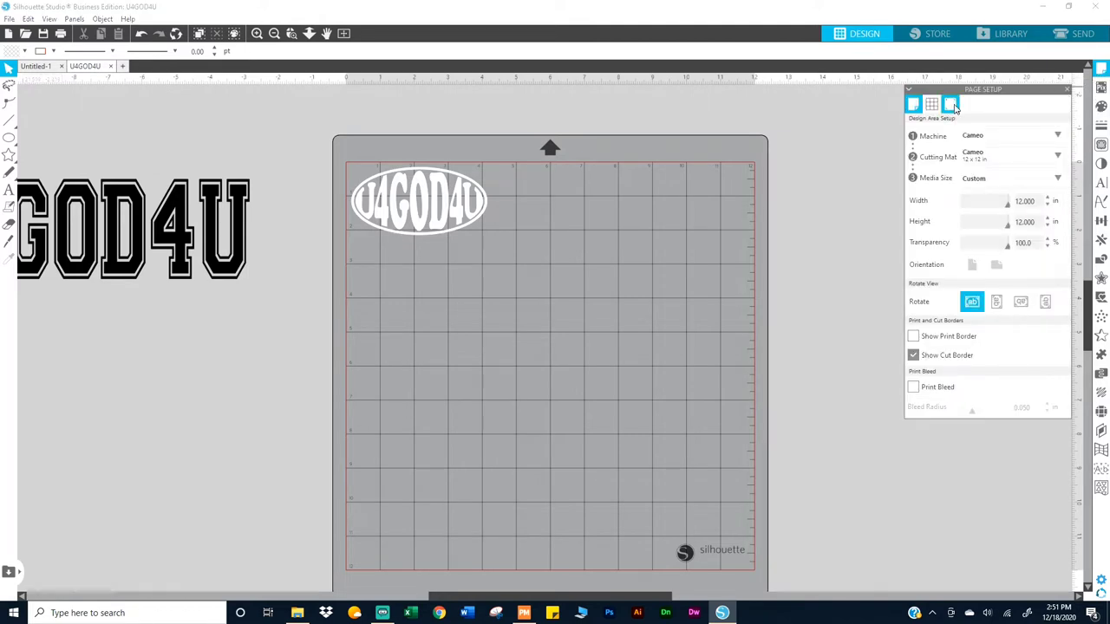
pyautogui.click(1078, 35)
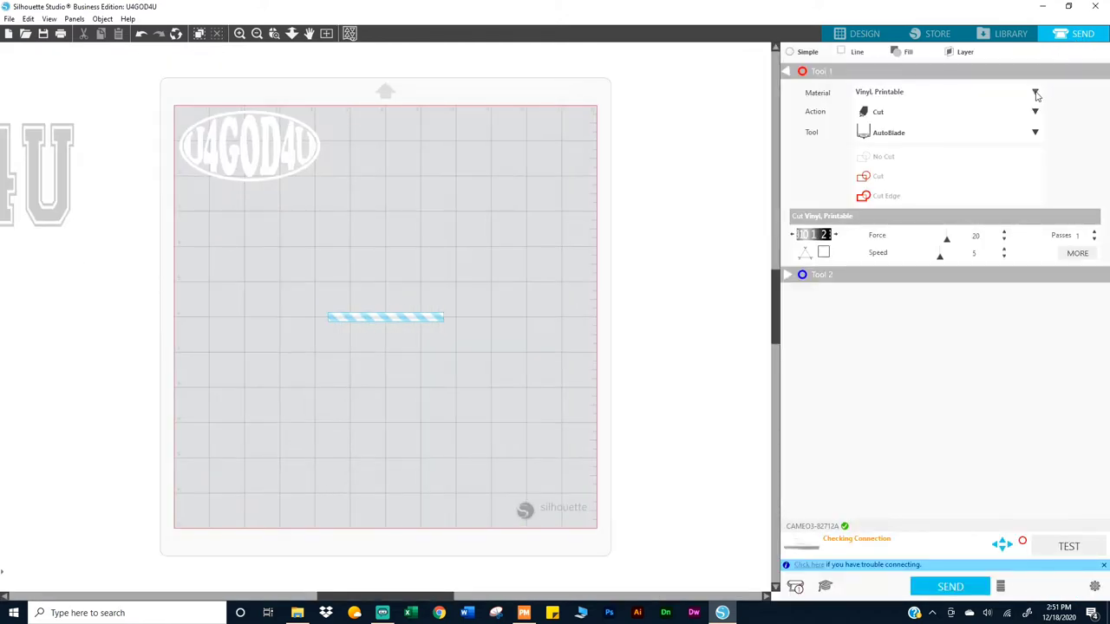
pyautogui.click(1036, 93)
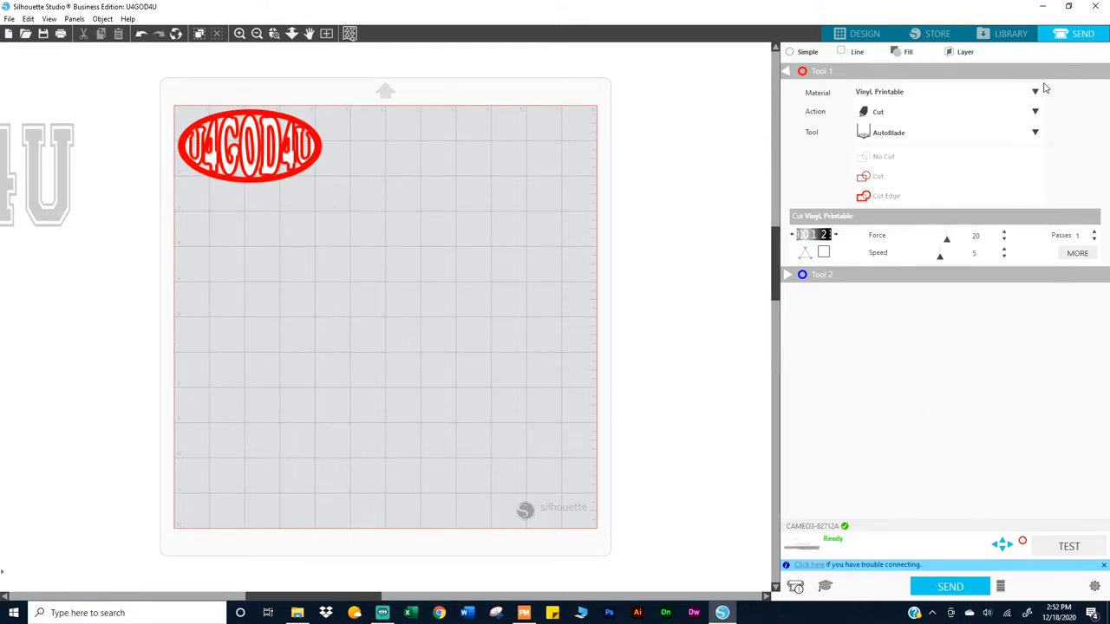
pyautogui.click(1034, 94)
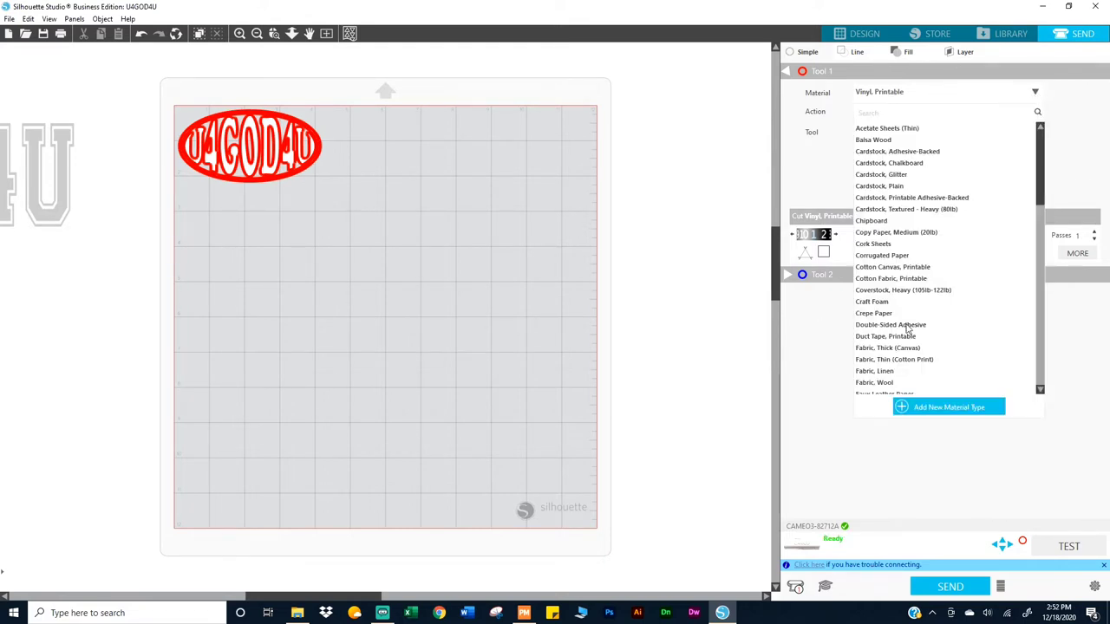
pyautogui.scroll(-3, 908, 329)
pyautogui.scroll(-3, 913, 328)
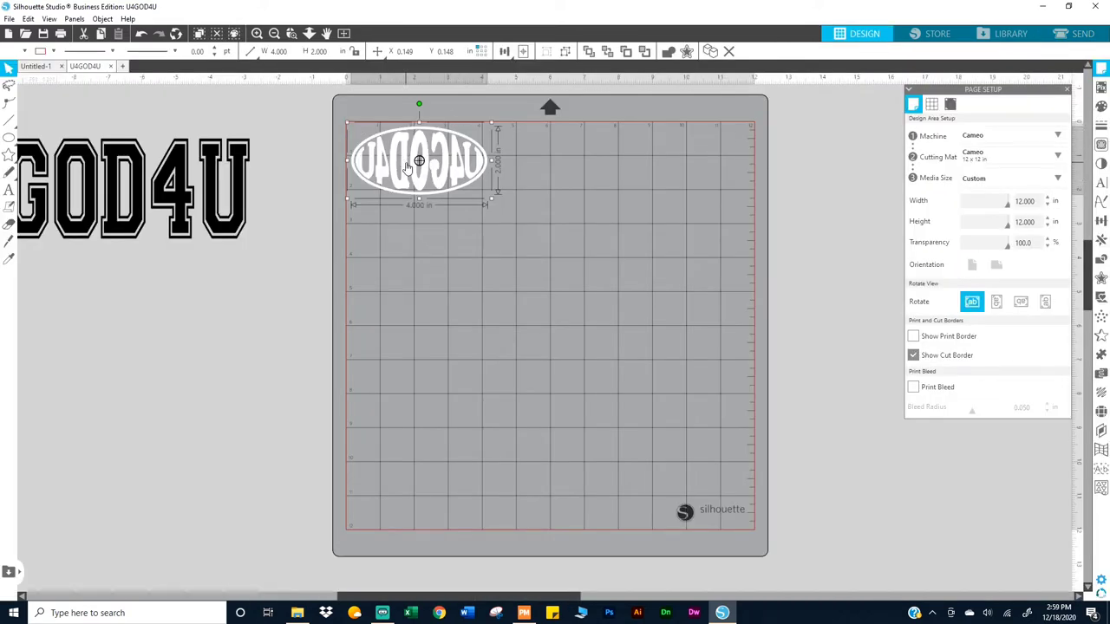
# - Shift the mirrored oval away from the border to about X 0.268 in and send it to the cutter as-is
pyautogui.moveTo(407, 166); pyautogui.dragTo(411, 167)
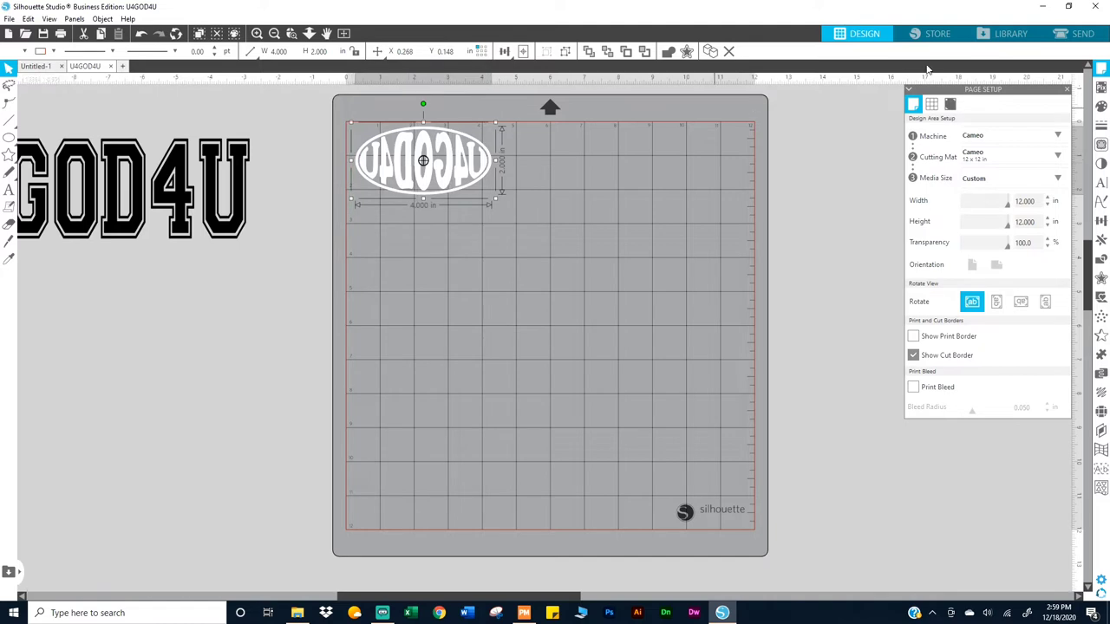
pyautogui.click(1082, 35)
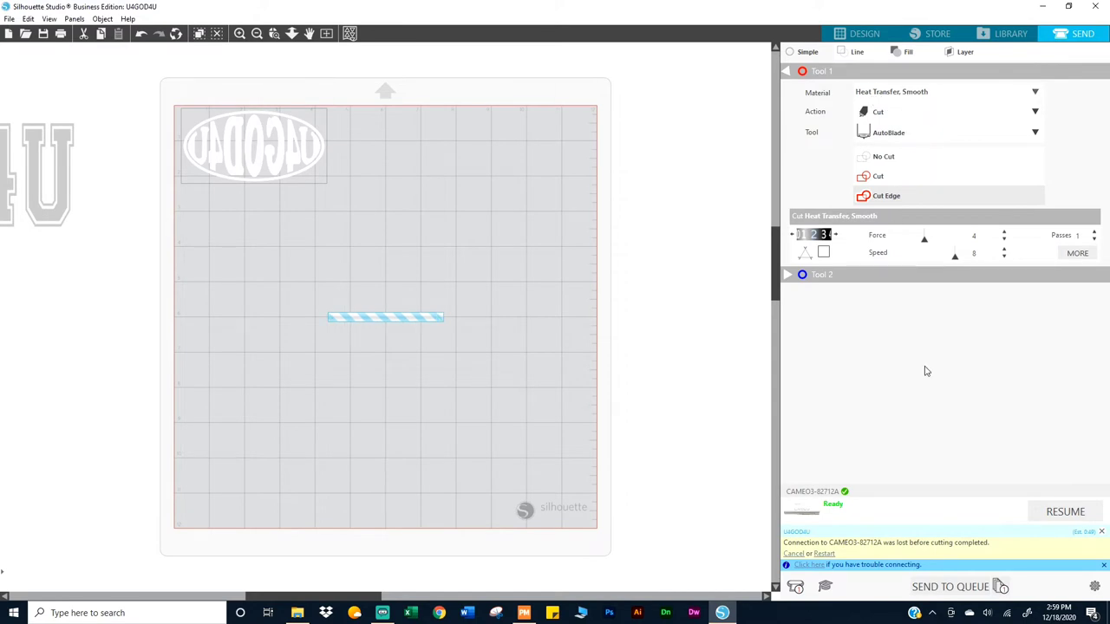
pyautogui.click(950, 587)
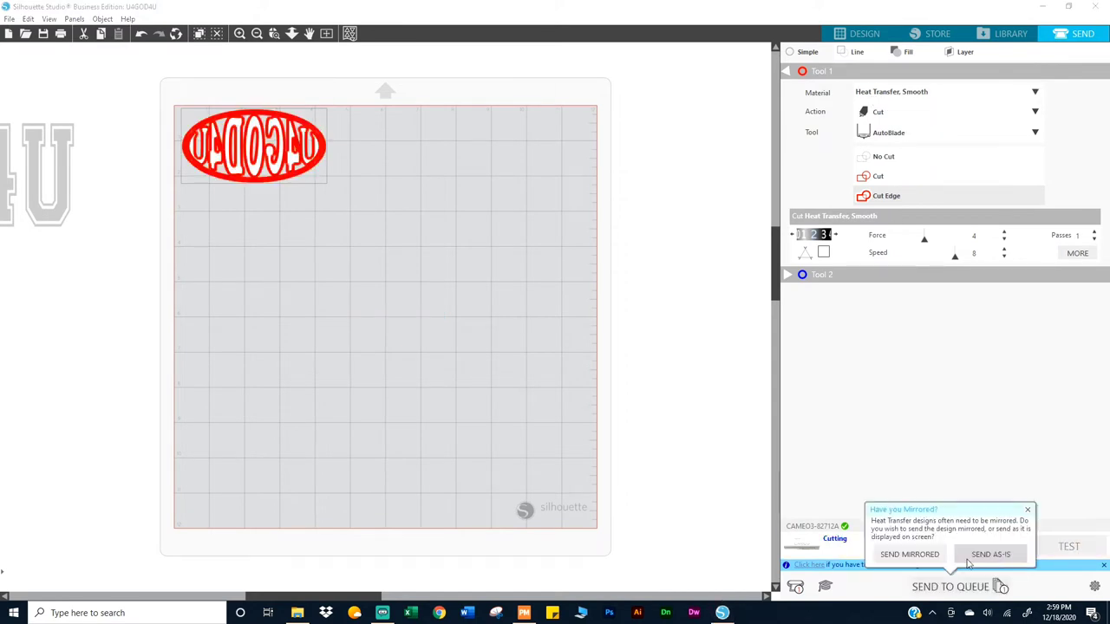
pyautogui.click(990, 554)
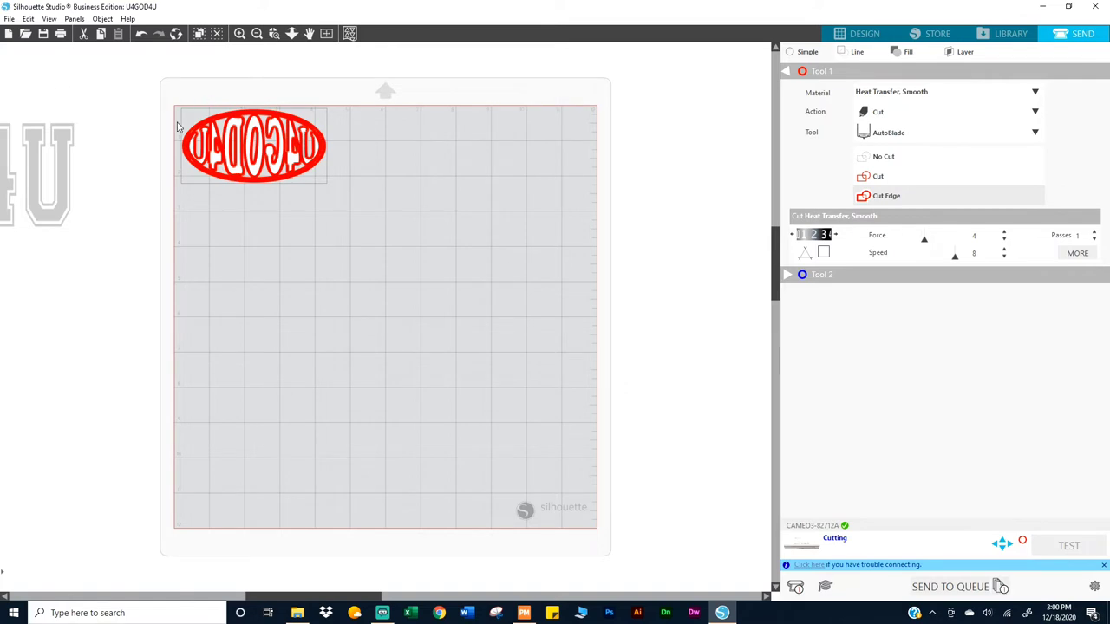